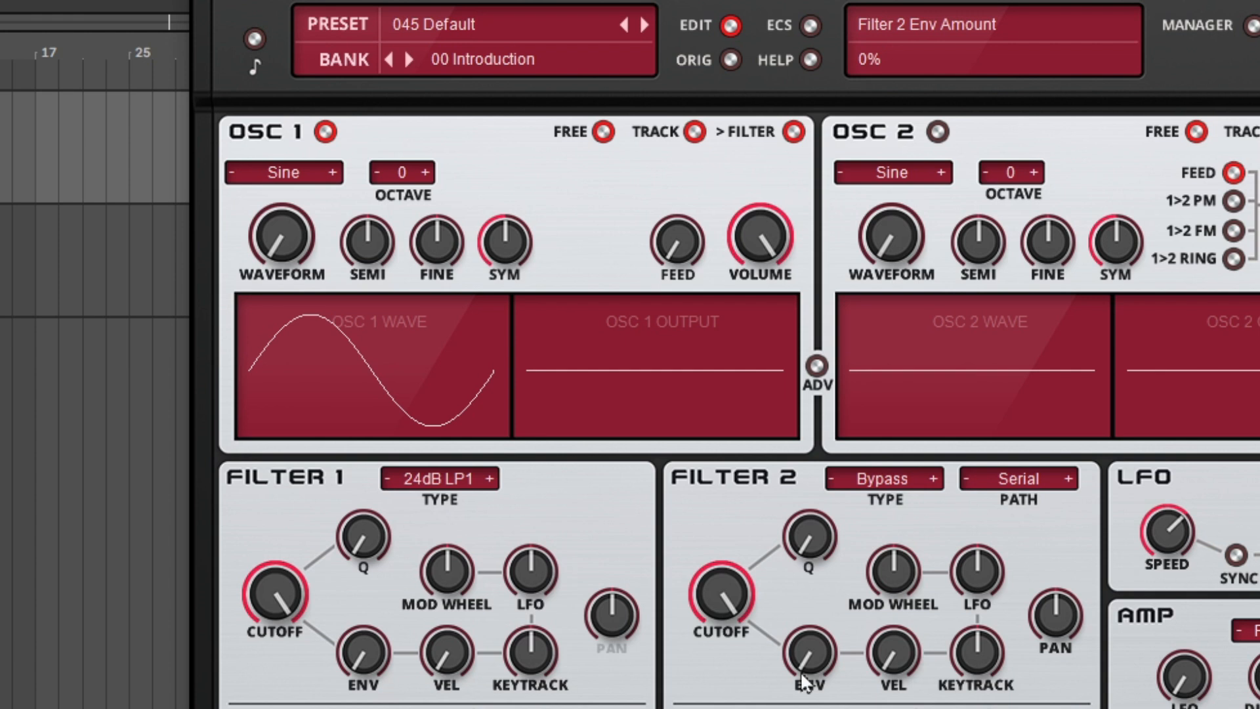
Cycle Oscillator 1's waveform from Sine through Saw, Triangle and Sine Saw up to Saw Square
click(334, 172)
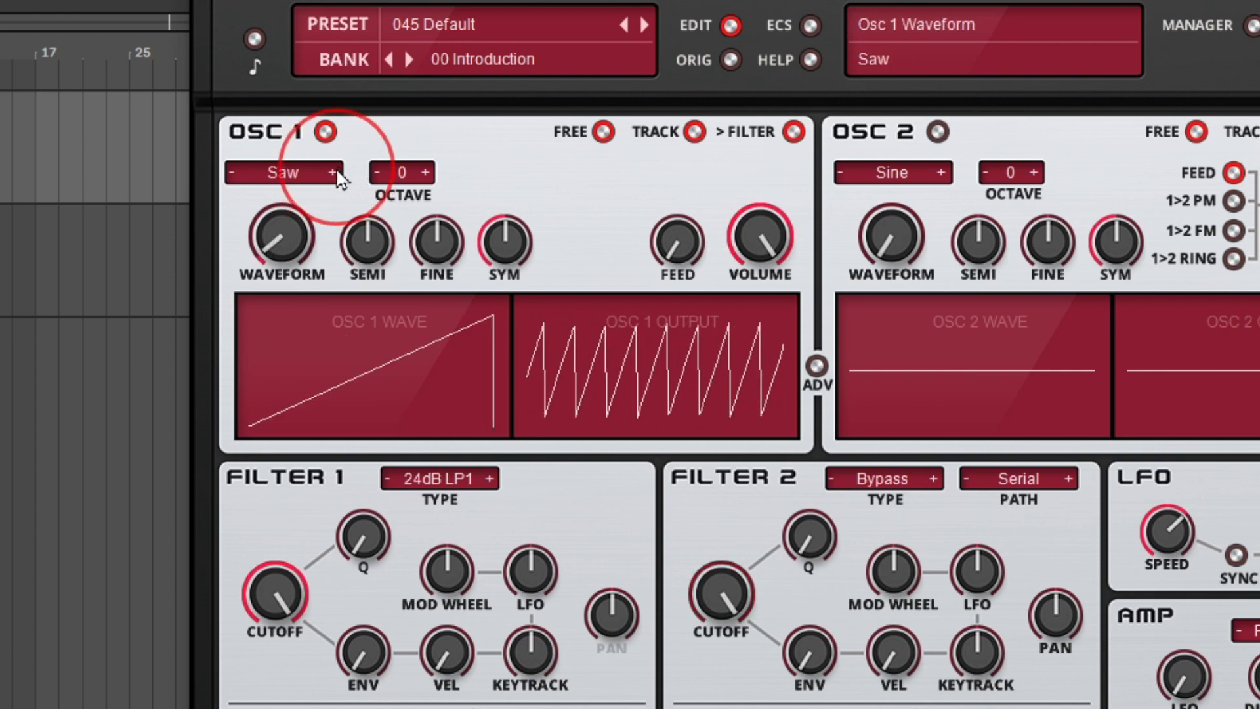
click(334, 172)
click(334, 172)
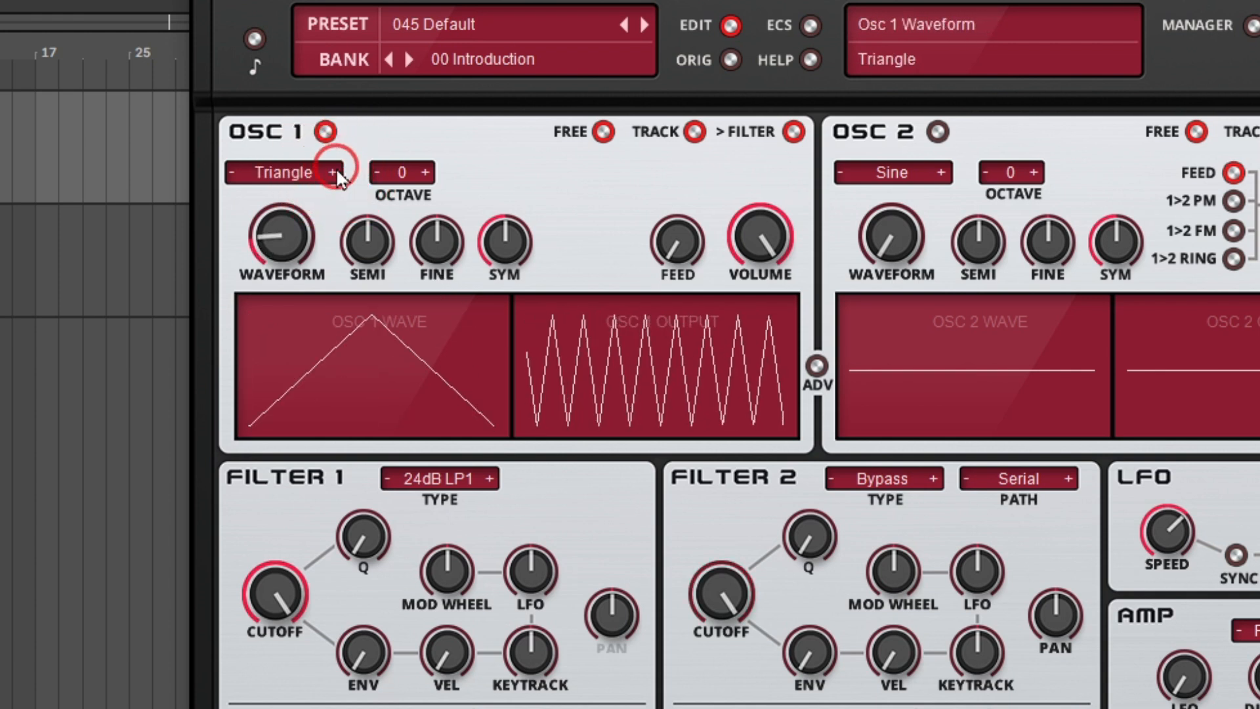
click(334, 173)
click(334, 173)
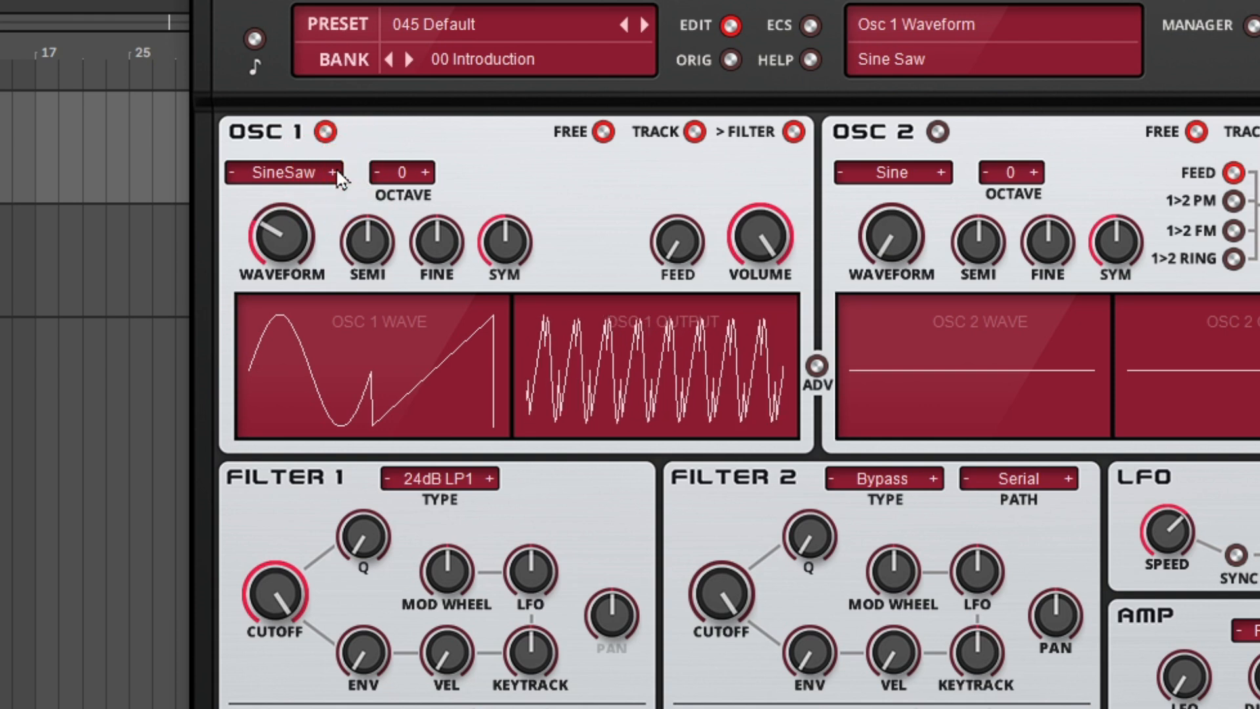
click(334, 173)
click(334, 172)
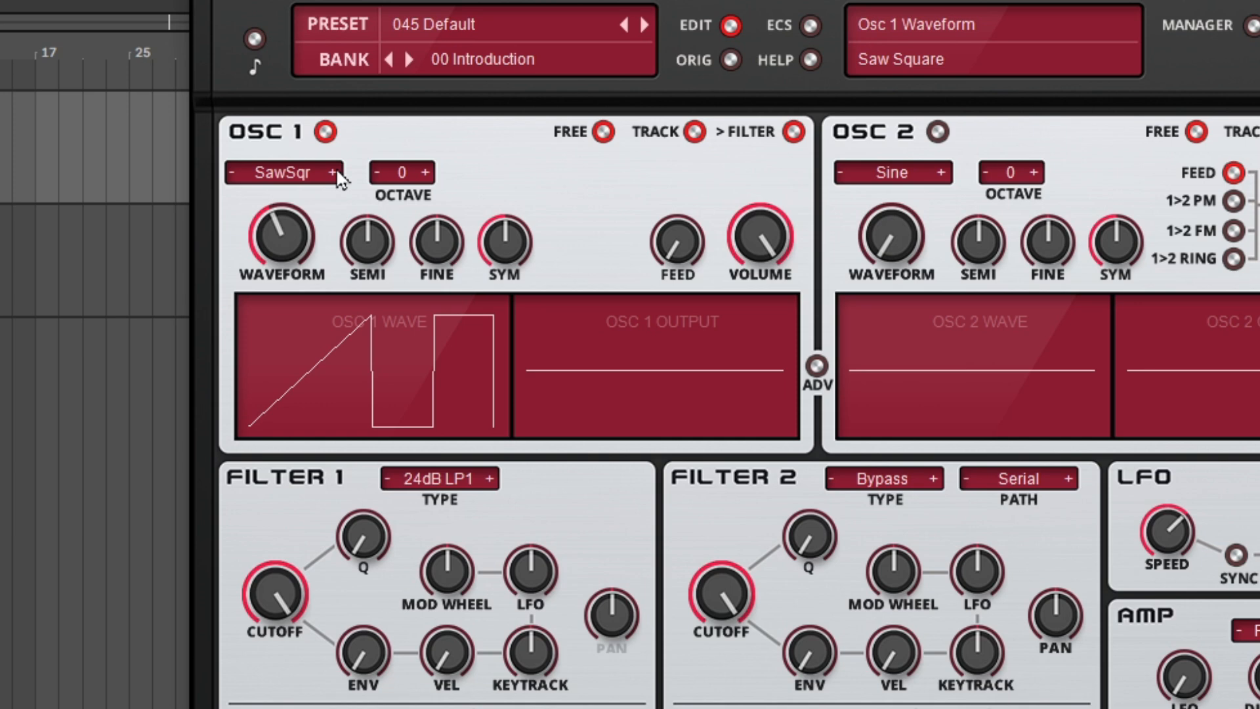
Switch Oscillator 1 to Tuned Noise and sweep its bandwidth down to 0% and back up to maximum
click(283, 176)
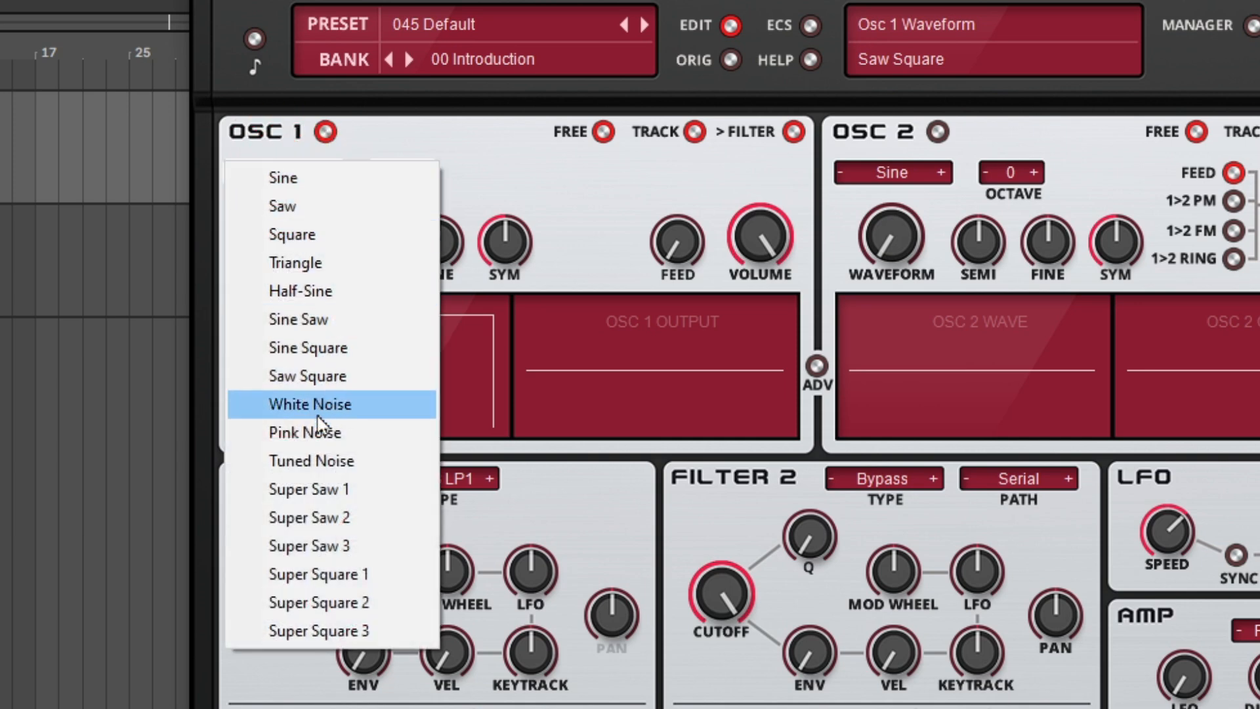
click(319, 462)
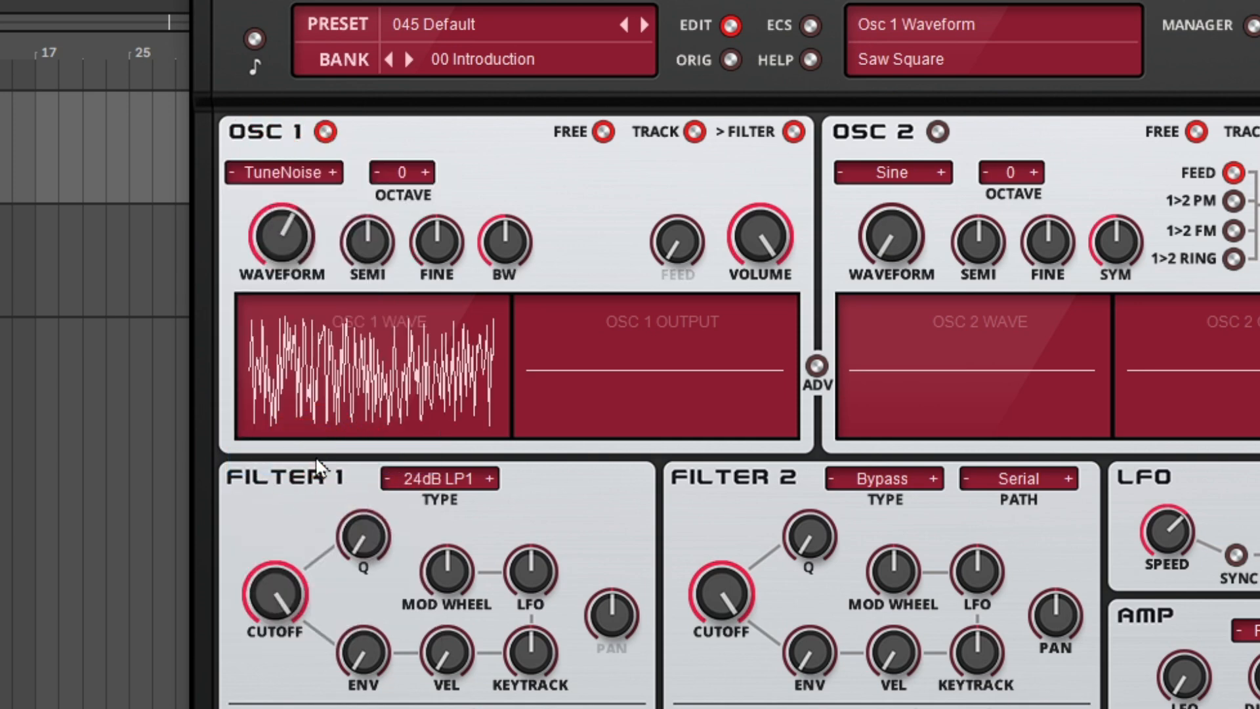
drag(487, 242, 534, 508)
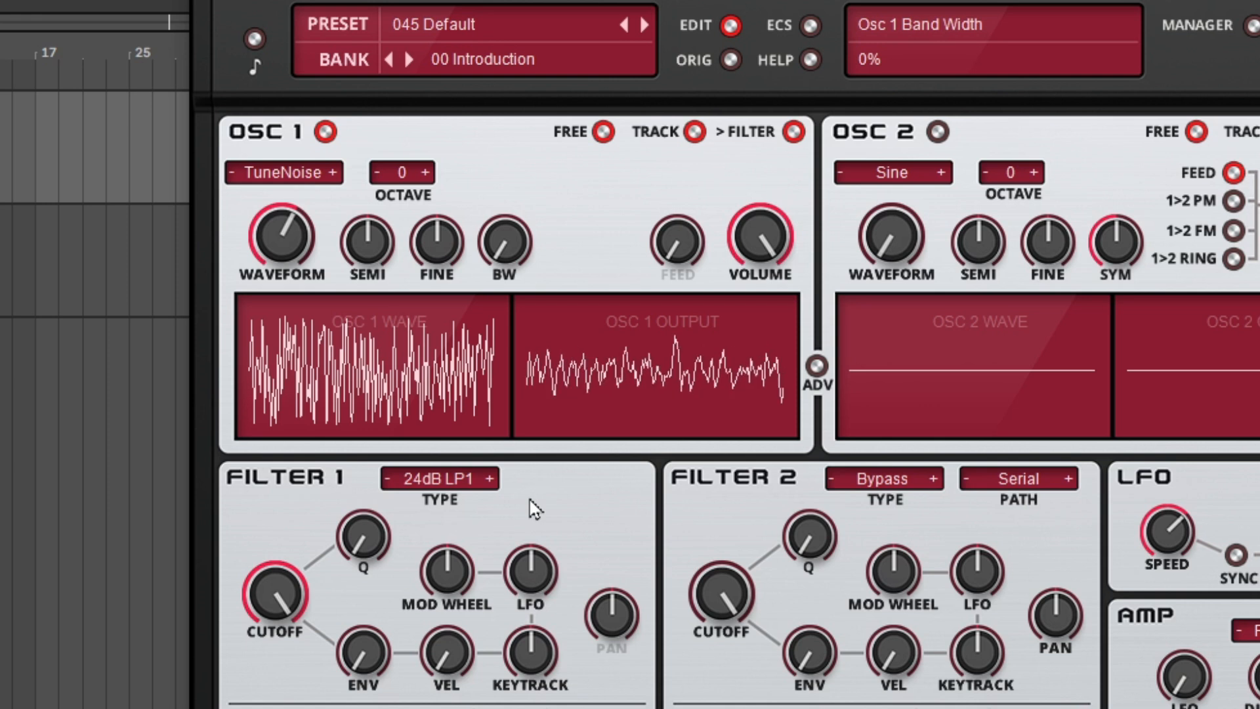
click(514, 252)
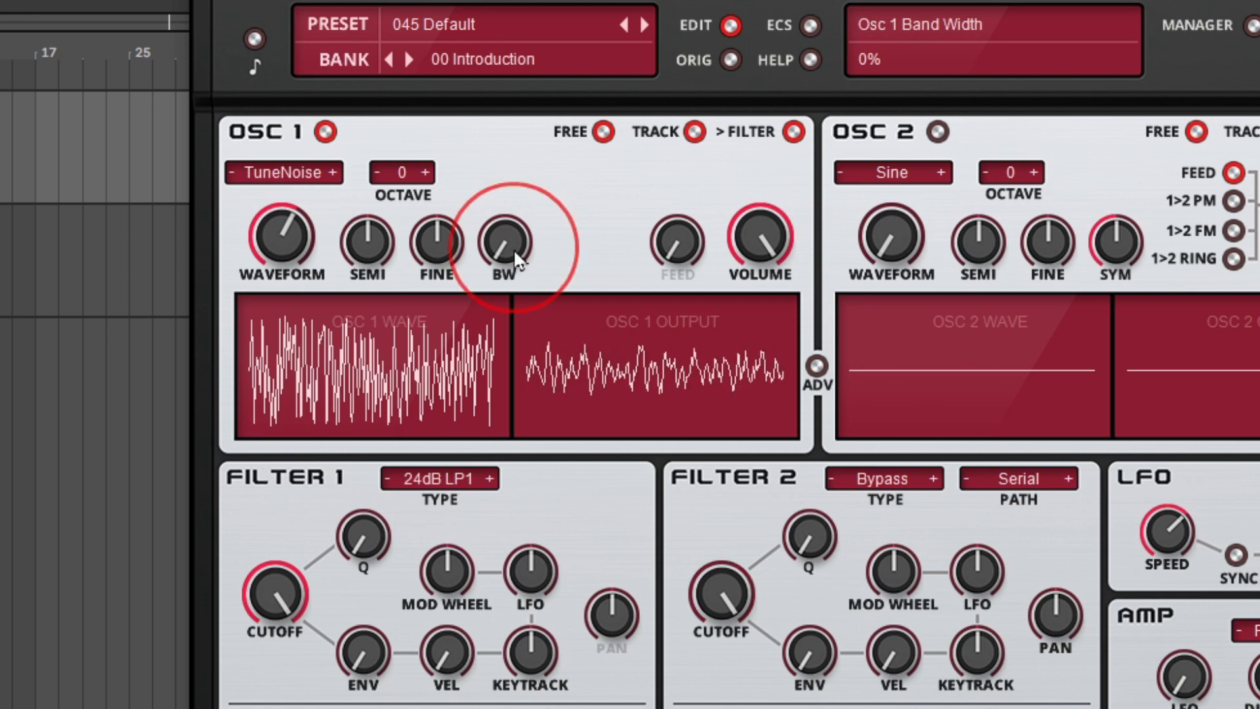
drag(513, 254, 546, 0)
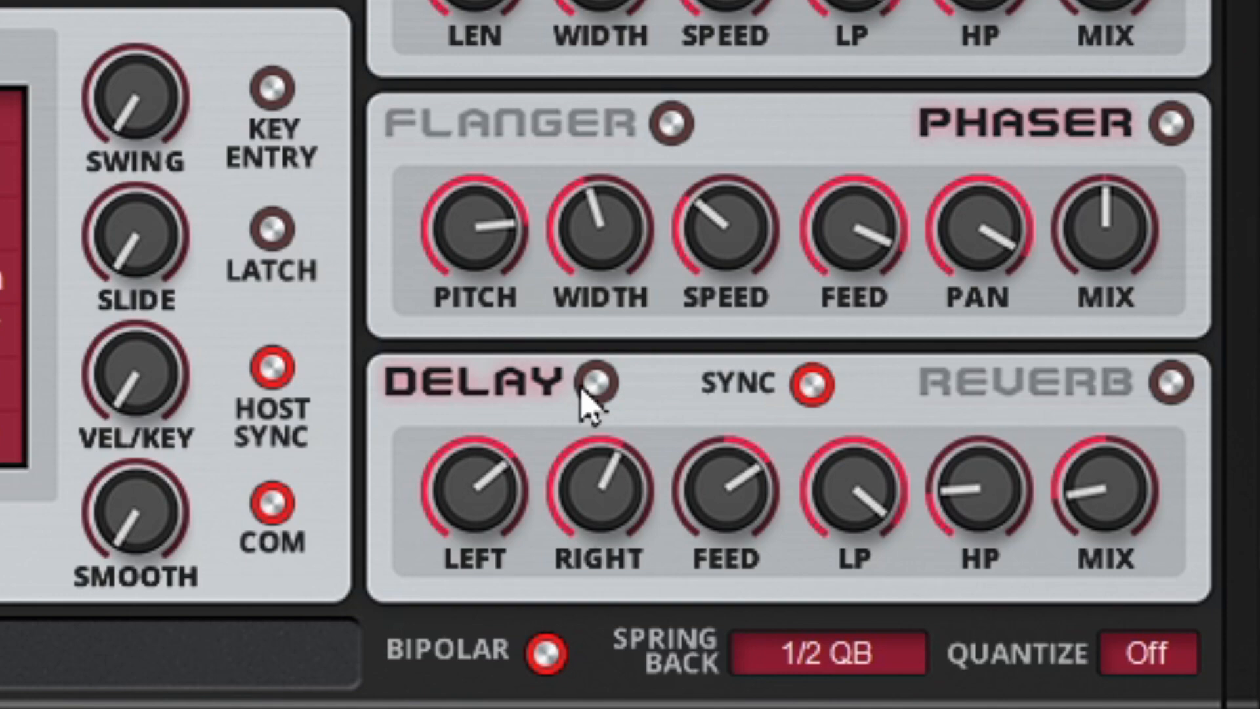
Turn on both the Delay and Reverb effects
click(625, 406)
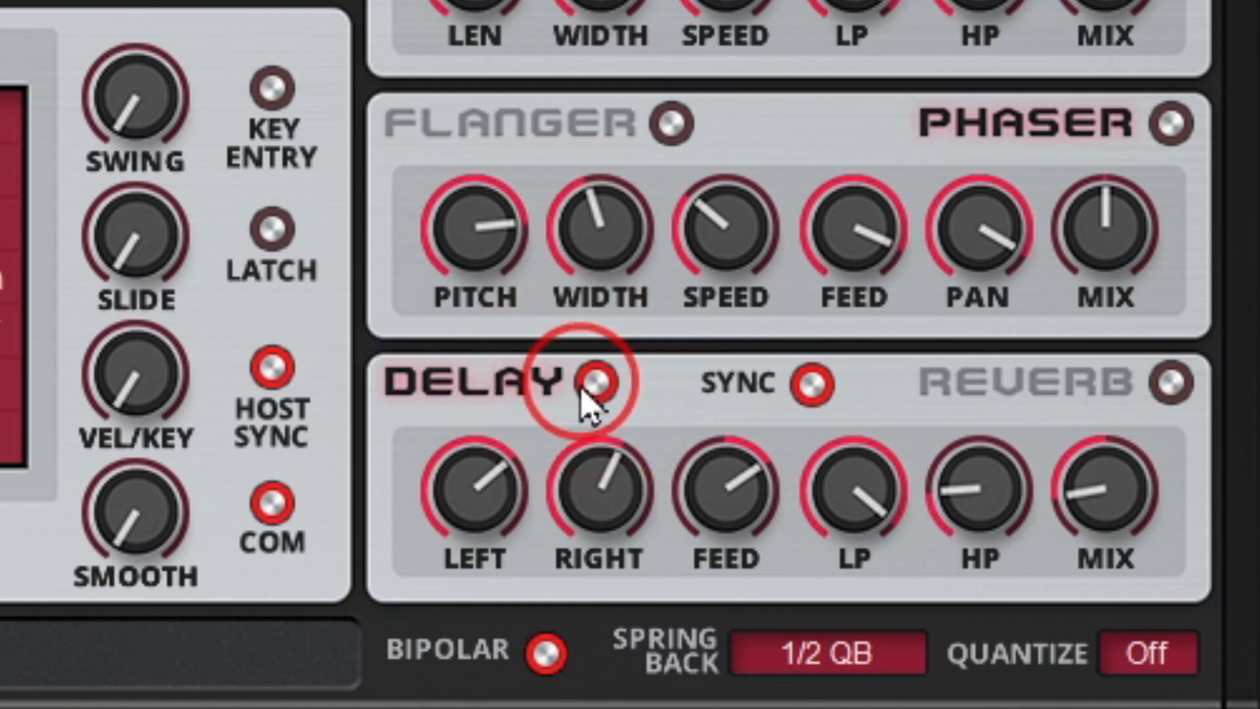
click(1172, 386)
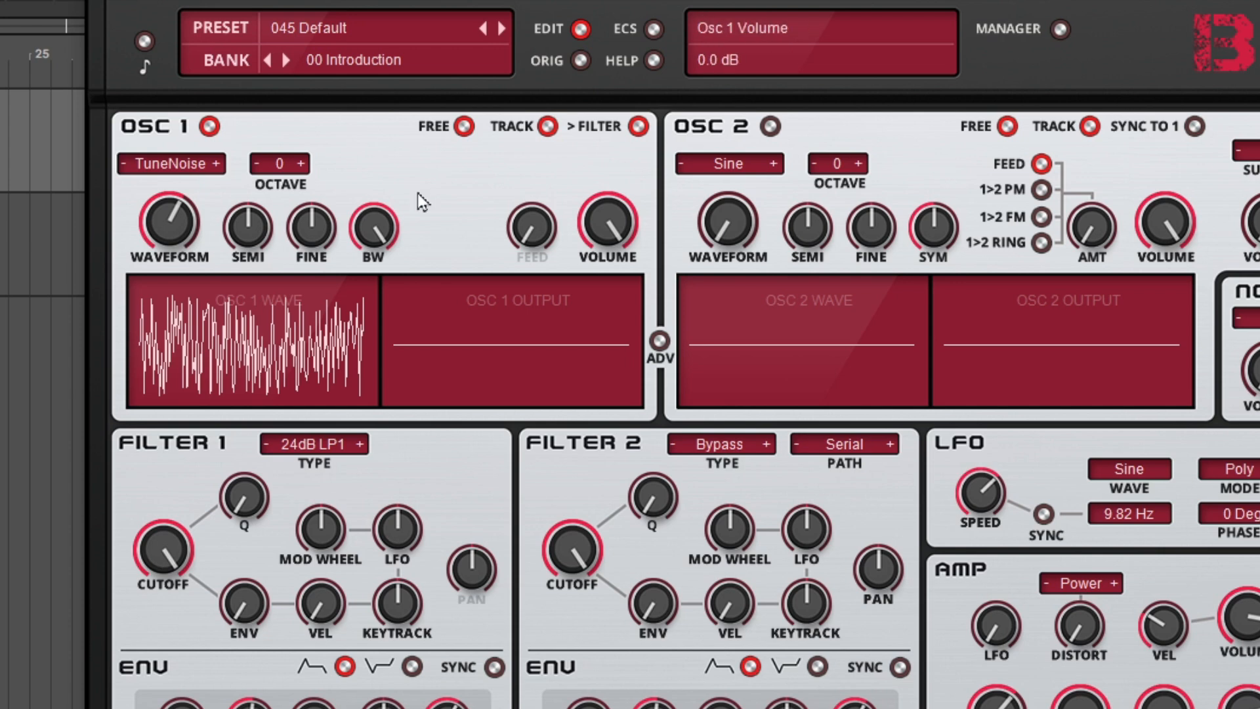
Set Oscillator 1 to the Triangle waveform and raise its symmetry to 87%
click(174, 164)
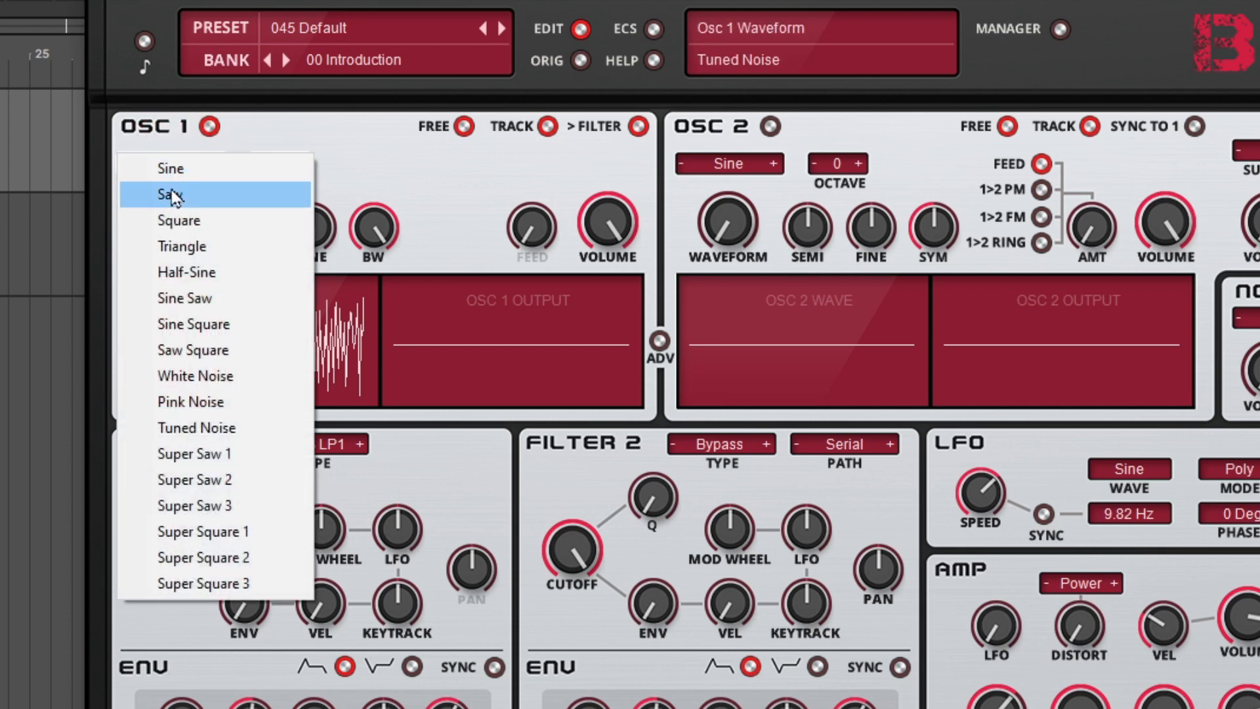
click(171, 245)
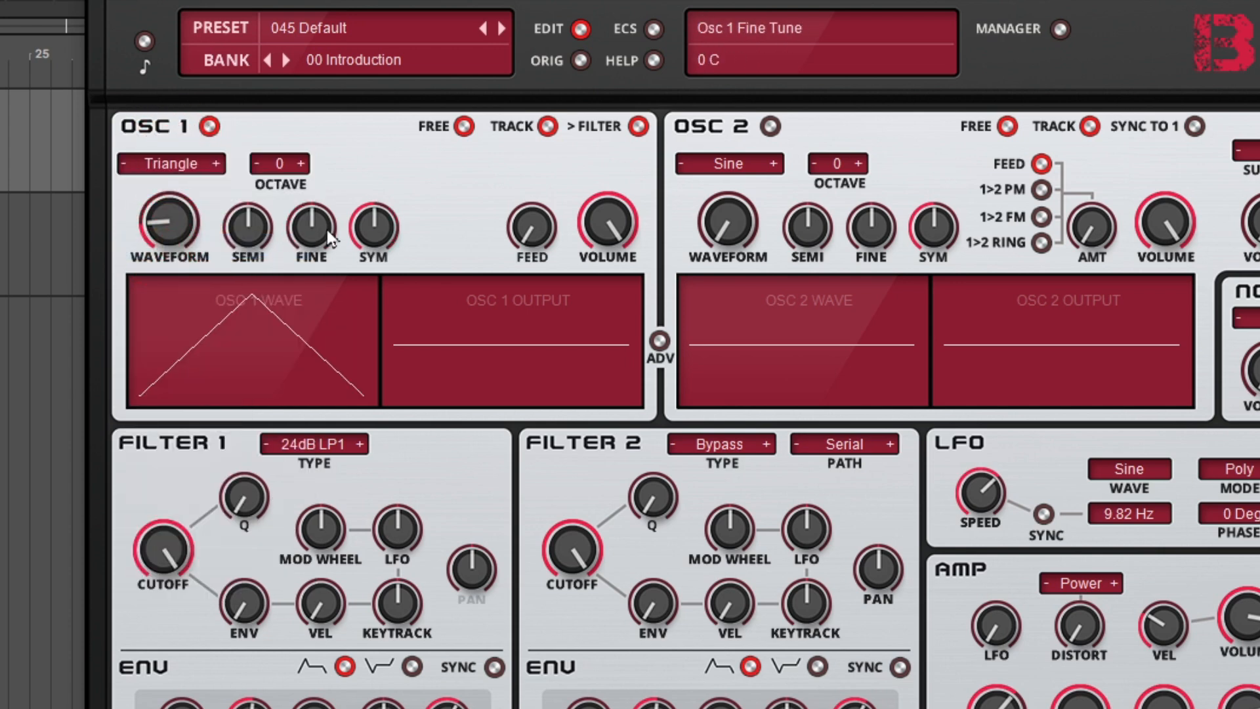
drag(378, 240, 371, 153)
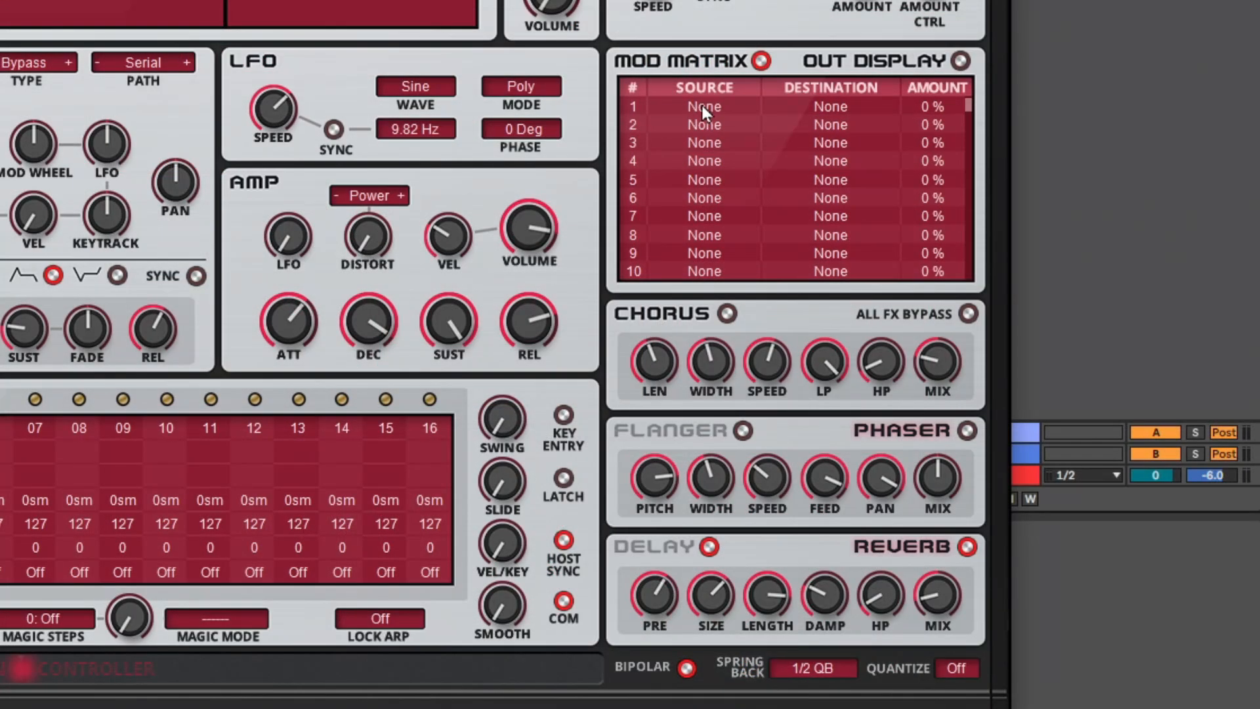
In modulation matrix slot 1, route Pink Noise to Global Semi Tune with an amount of 3.00sm
click(703, 105)
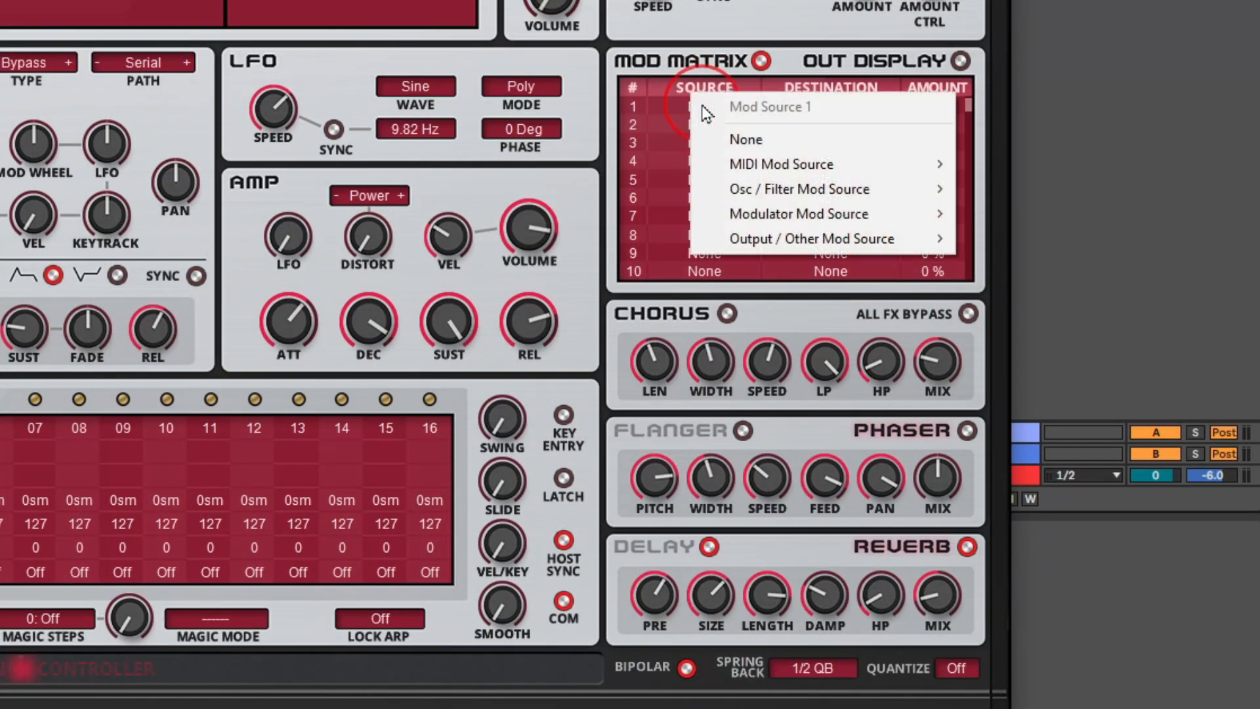
click(750, 238)
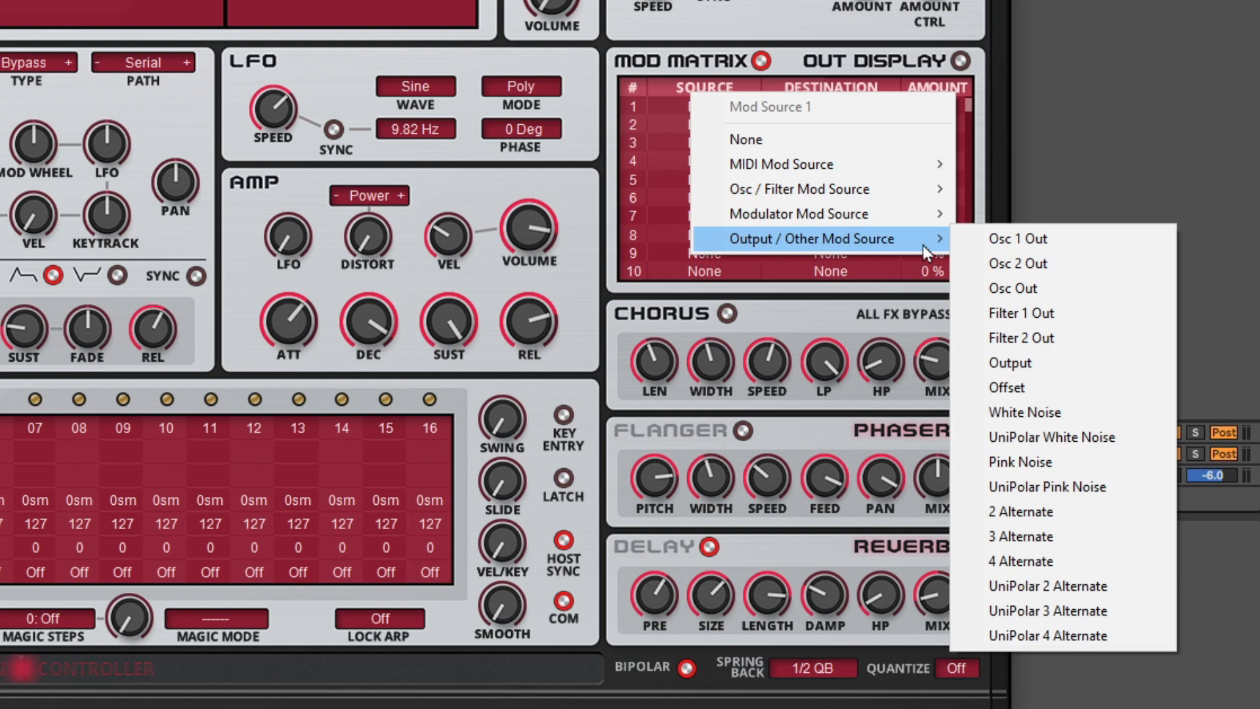
click(1038, 463)
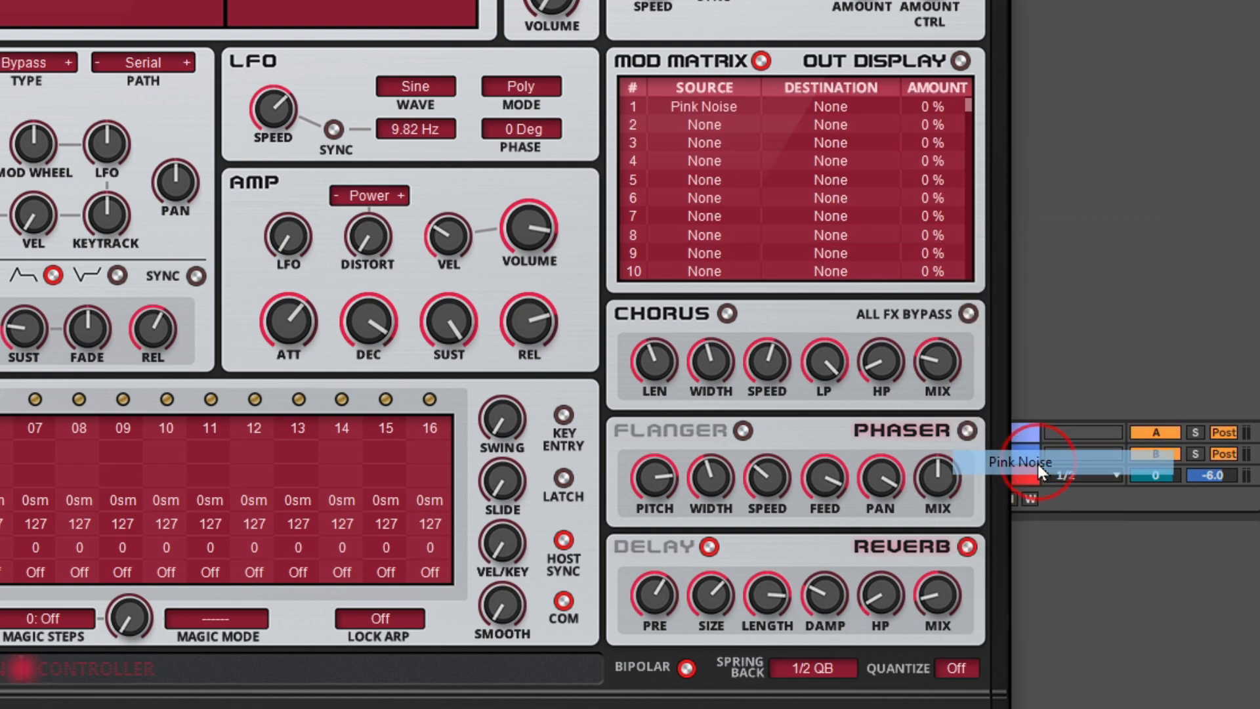
click(832, 108)
click(874, 168)
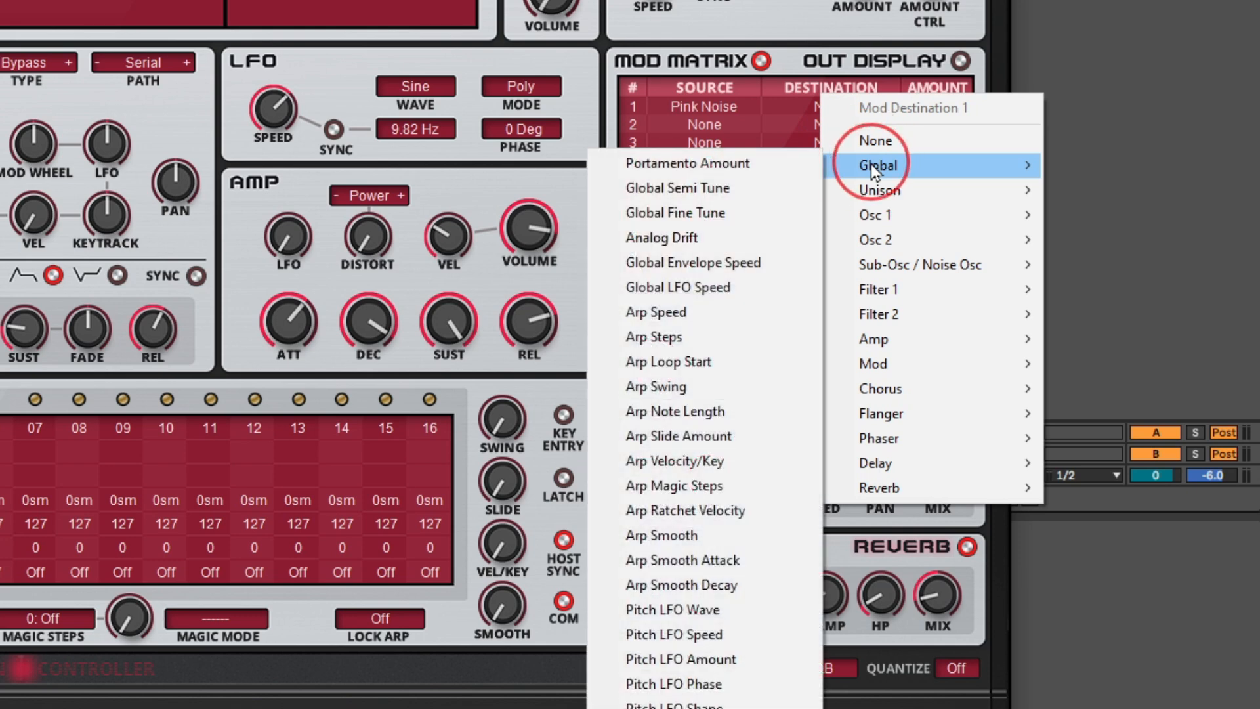
click(682, 190)
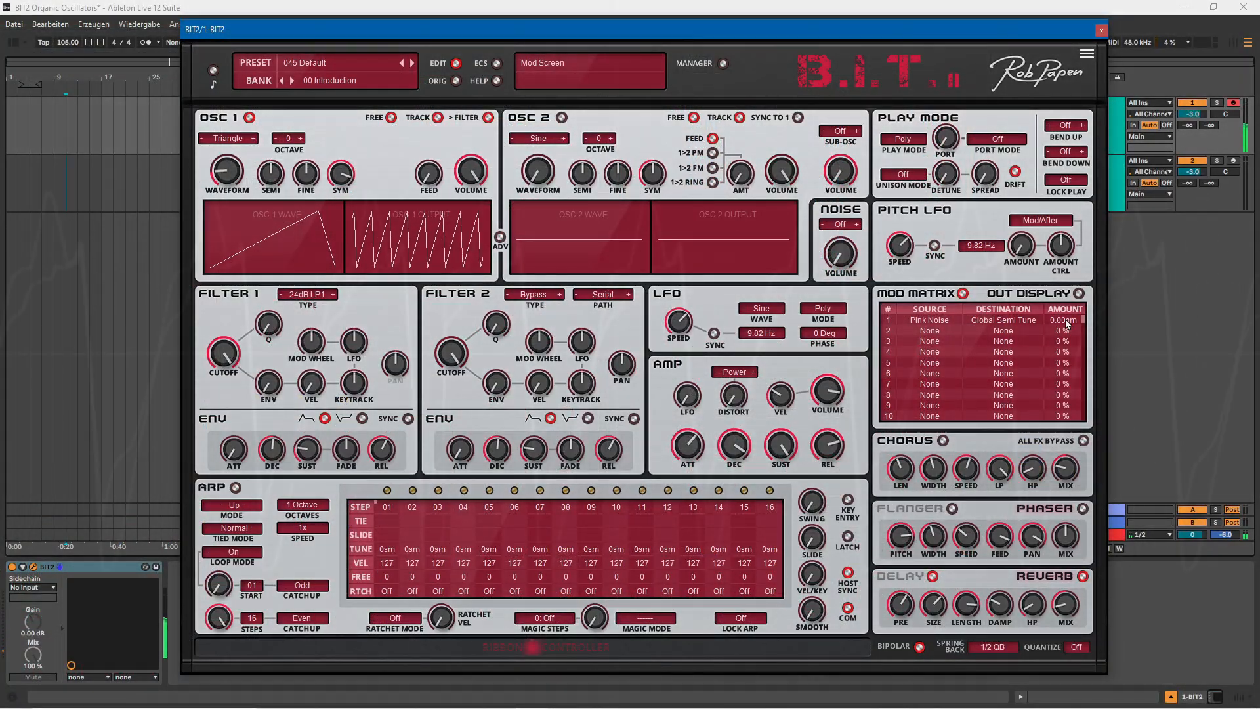
drag(1065, 319, 1071, 304)
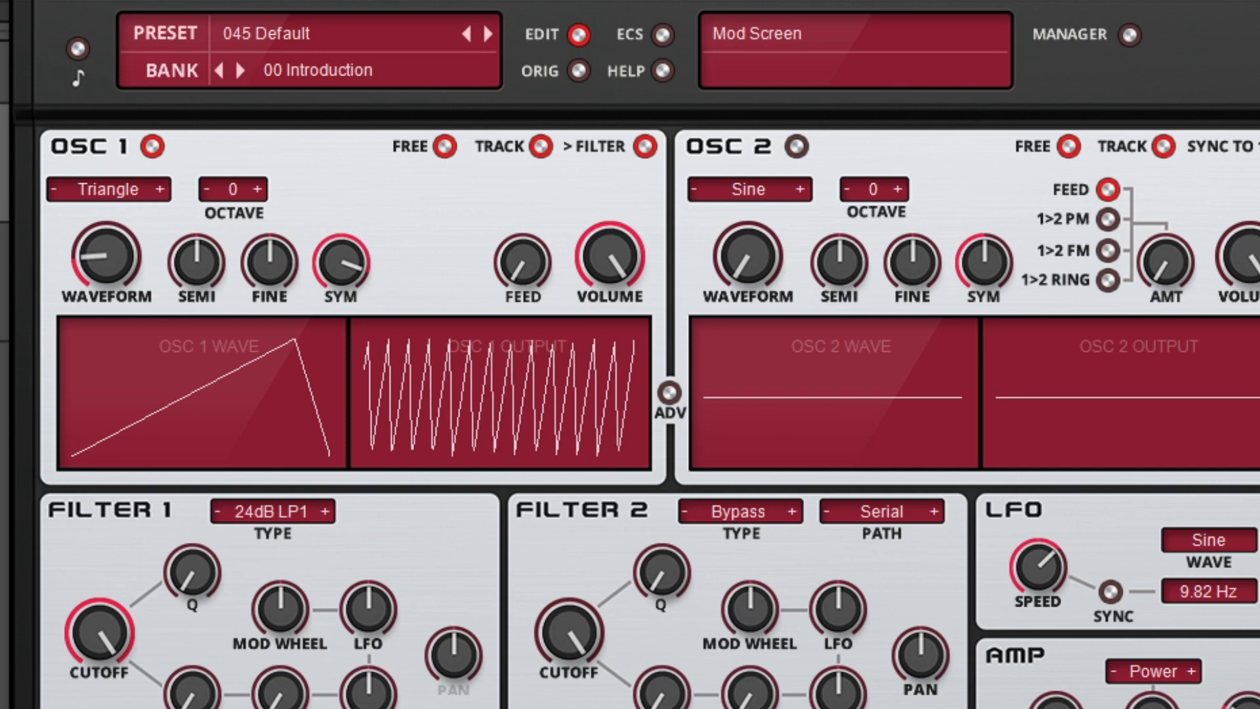
Sweep Oscillator 1's symmetry on the Half-Sine, Square and Sine Saw waveforms, ending at 0%
click(160, 191)
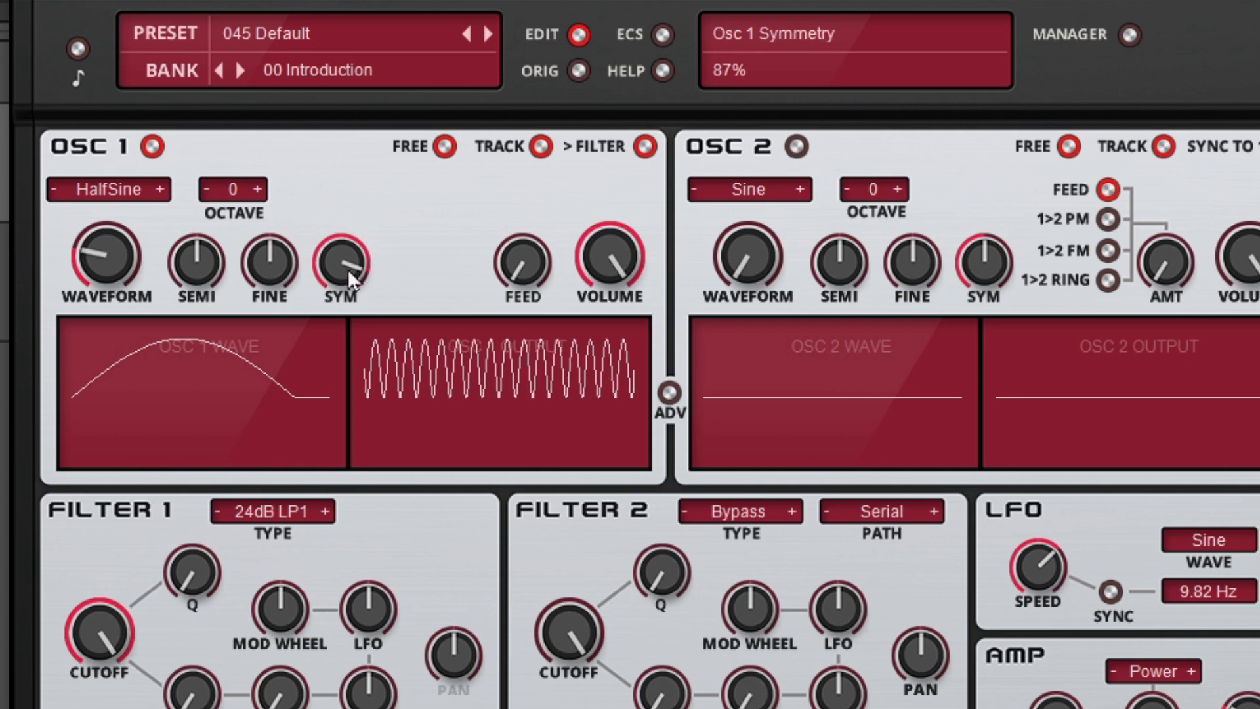
drag(341, 269, 330, 391)
drag(344, 262, 343, 255)
drag(343, 255, 341, 237)
drag(341, 237, 345, 171)
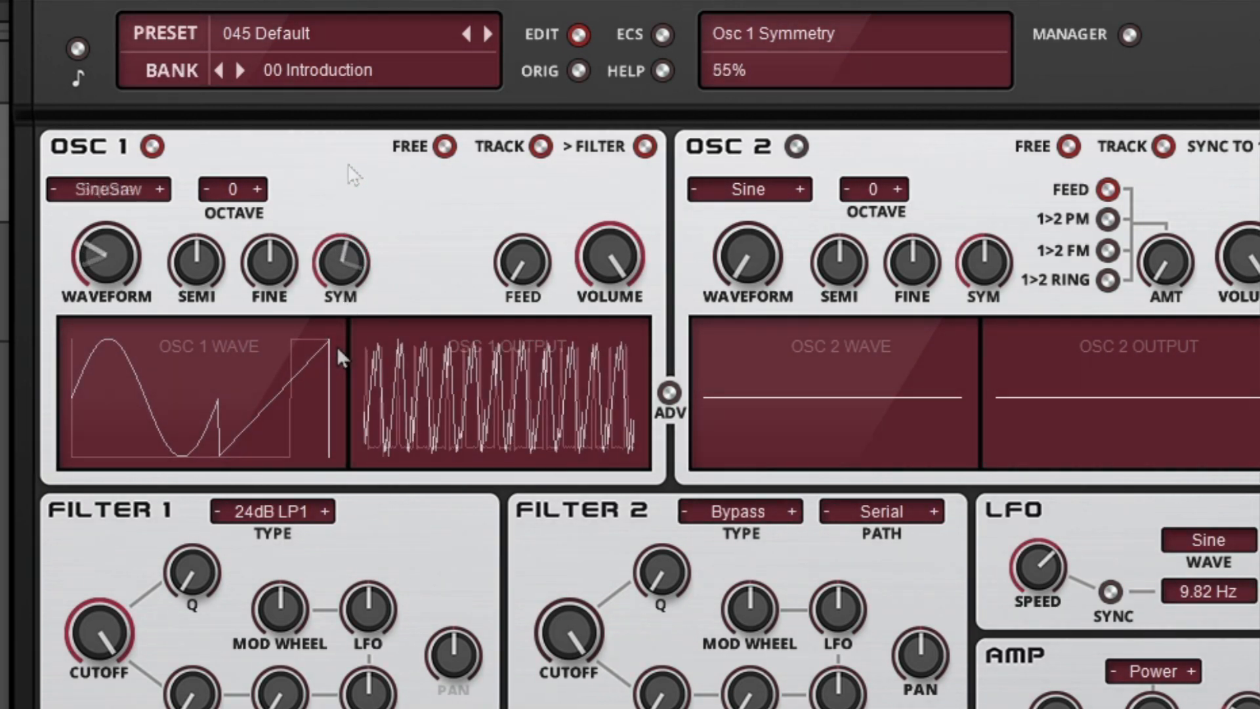
drag(336, 345, 322, 491)
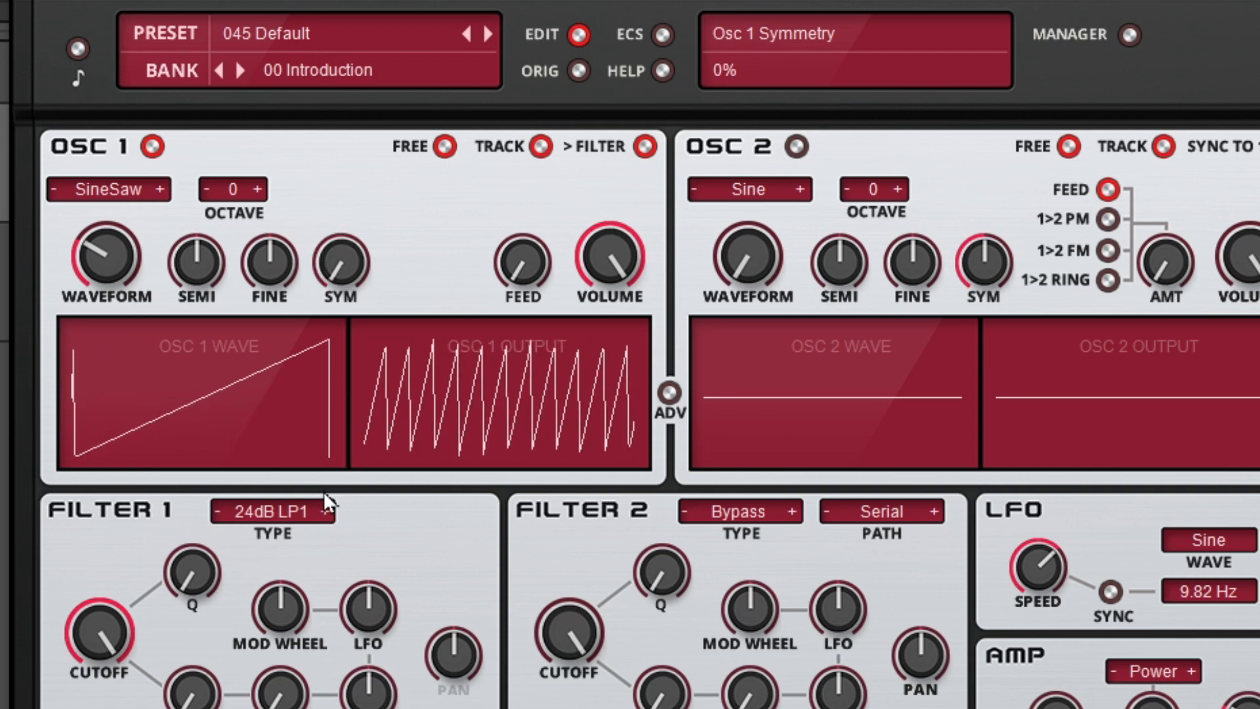
Set Oscillator 1 to the Half-Sine waveform with its symmetry at 50%
click(101, 191)
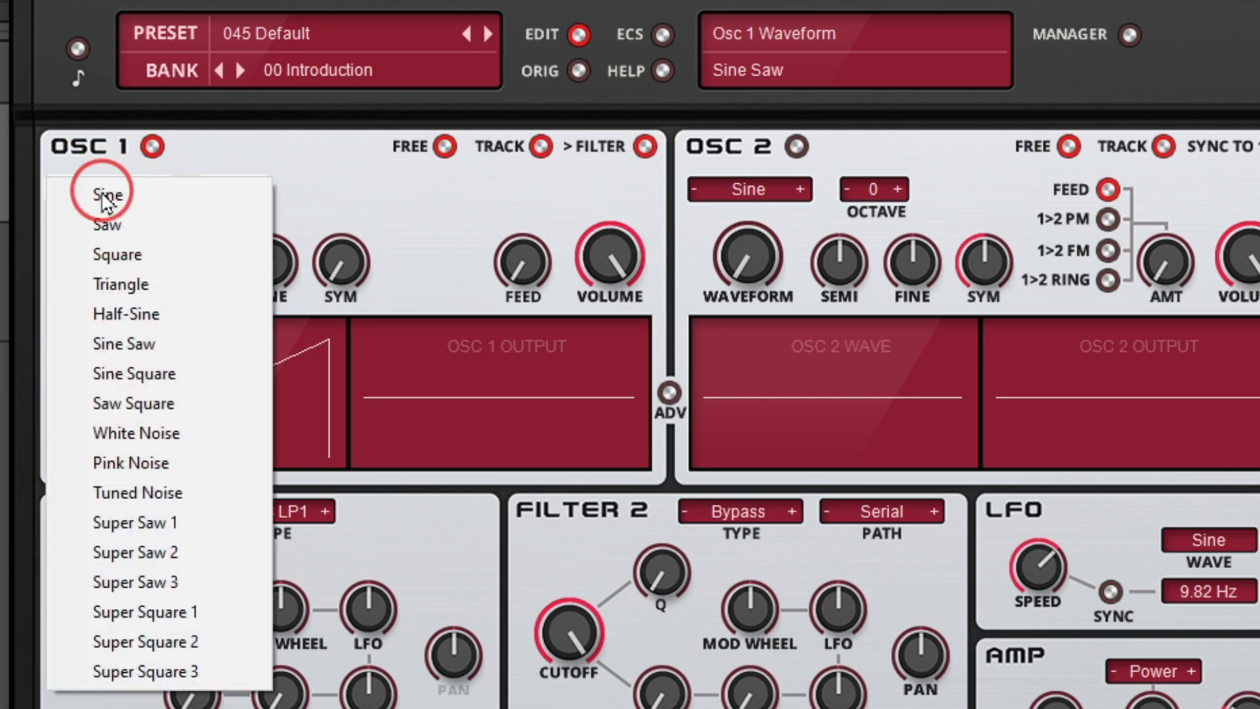
click(135, 307)
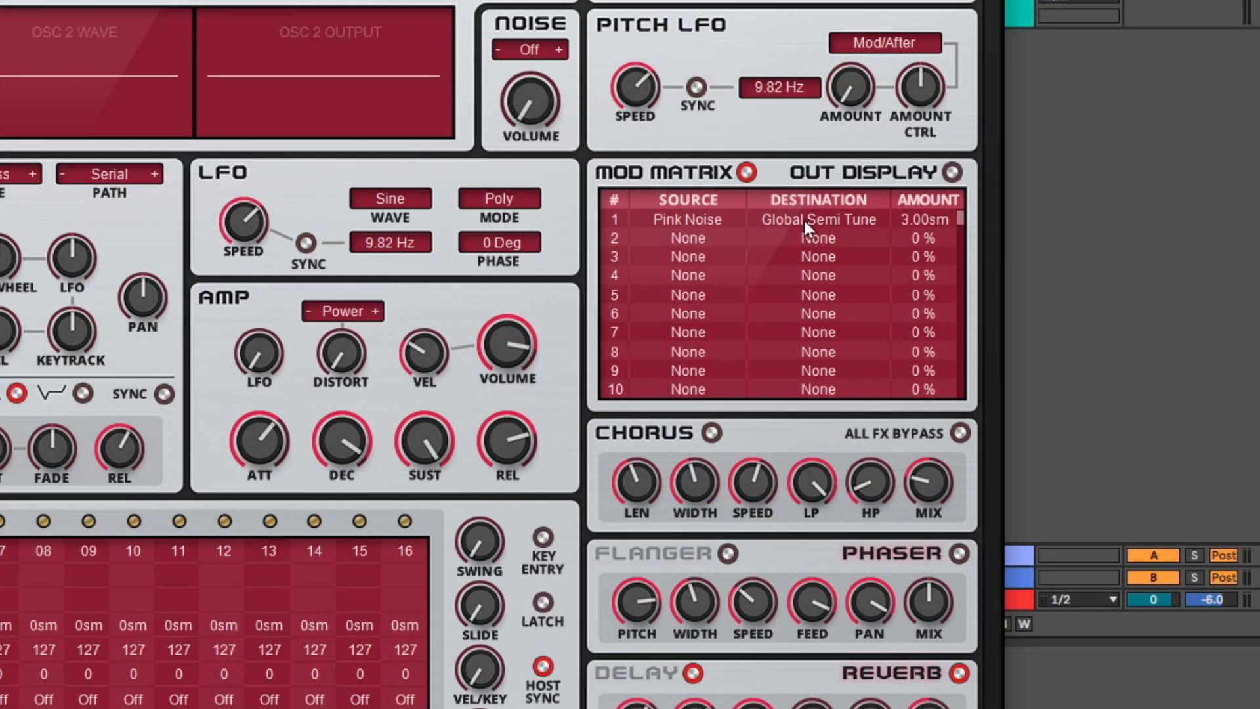
Change modulation matrix slot 1's destination to Osc 1 Warp and set its amount to 31%
click(804, 219)
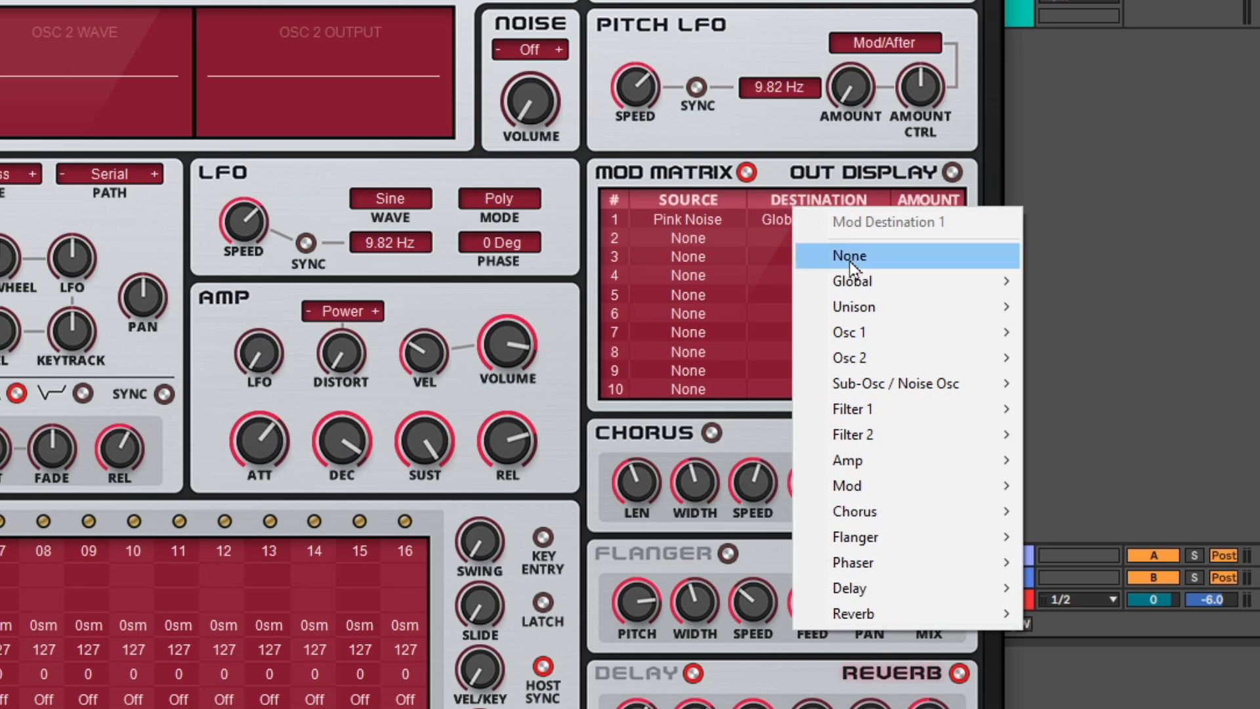
click(870, 332)
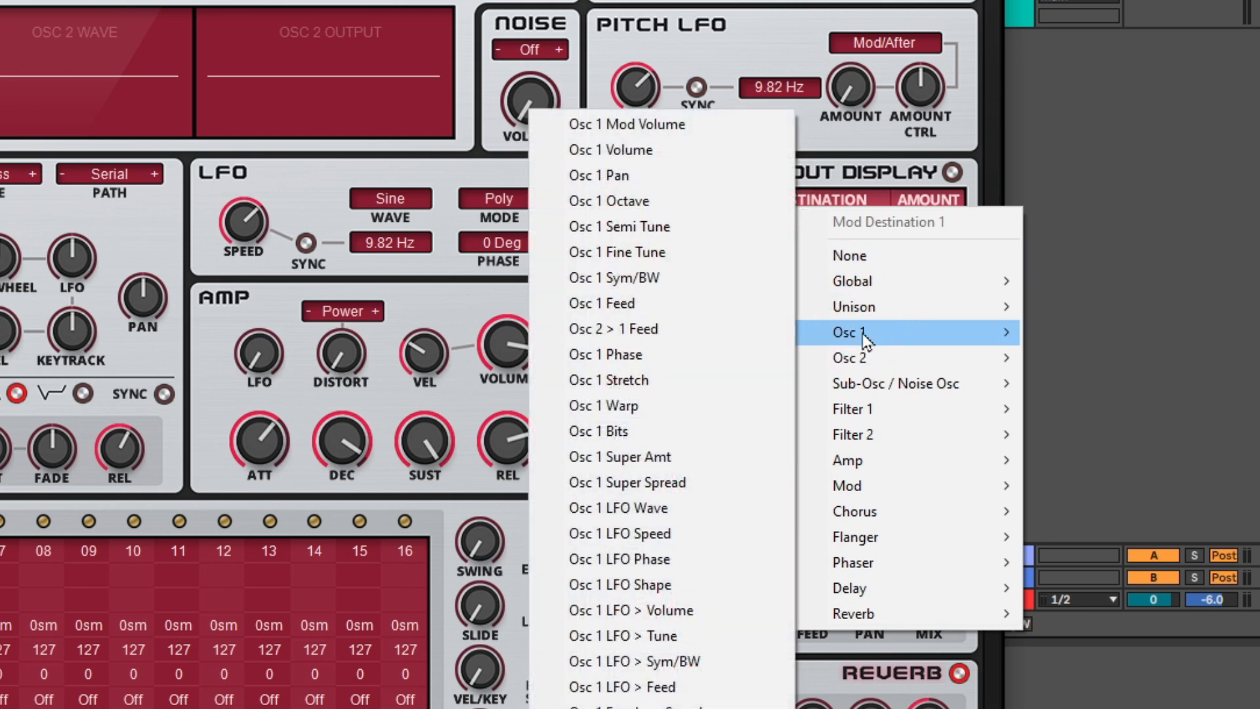
click(678, 409)
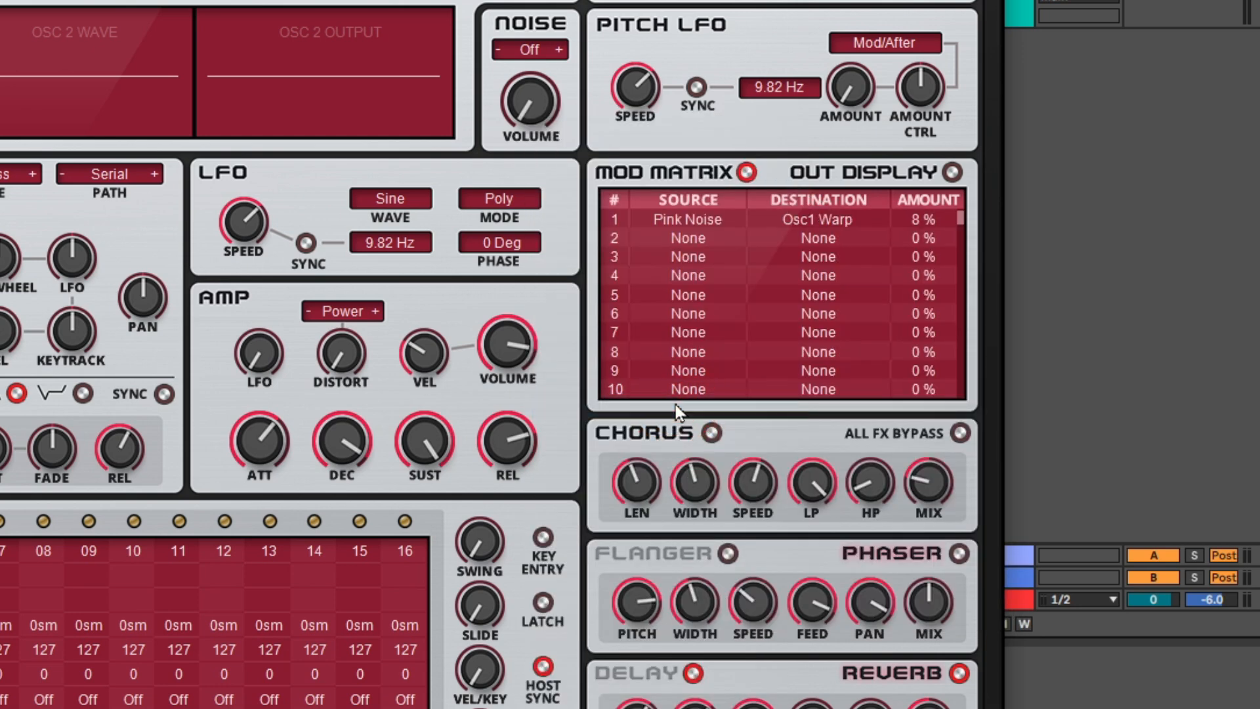
click(923, 218)
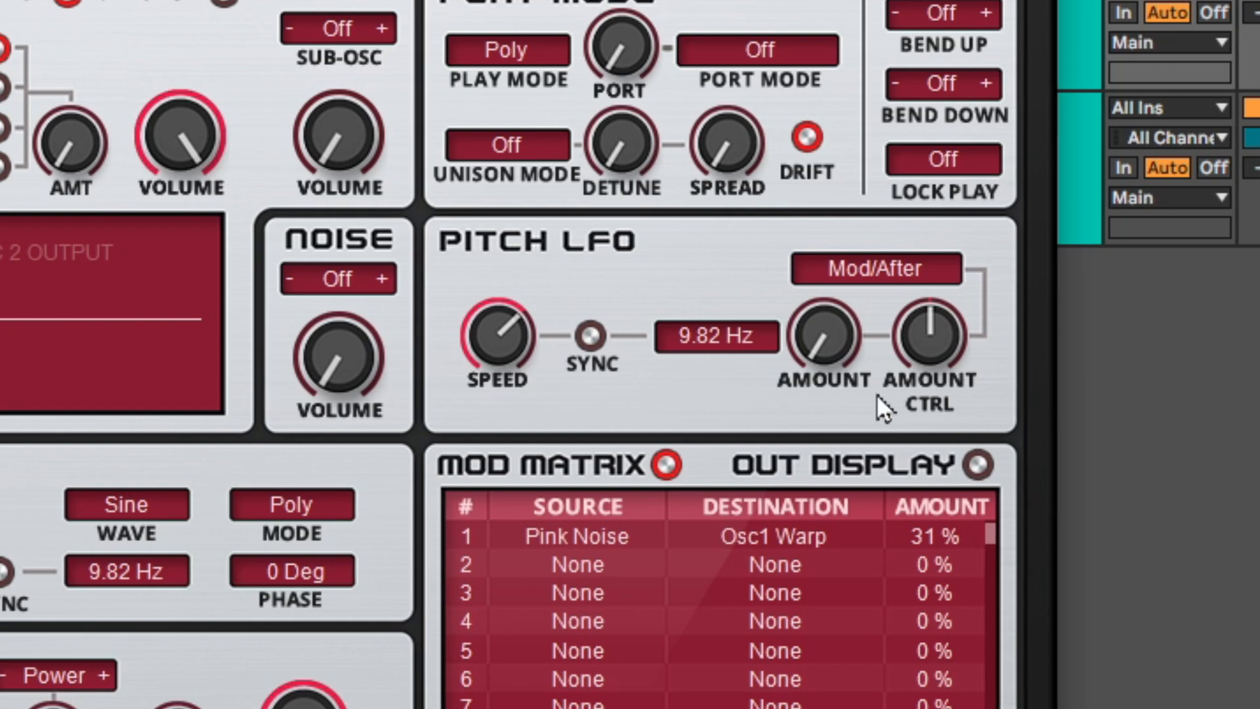
Slow the Pitch LFO to 3.81 Hz and try raising its amount before returning it to minimum
drag(498, 326, 483, 364)
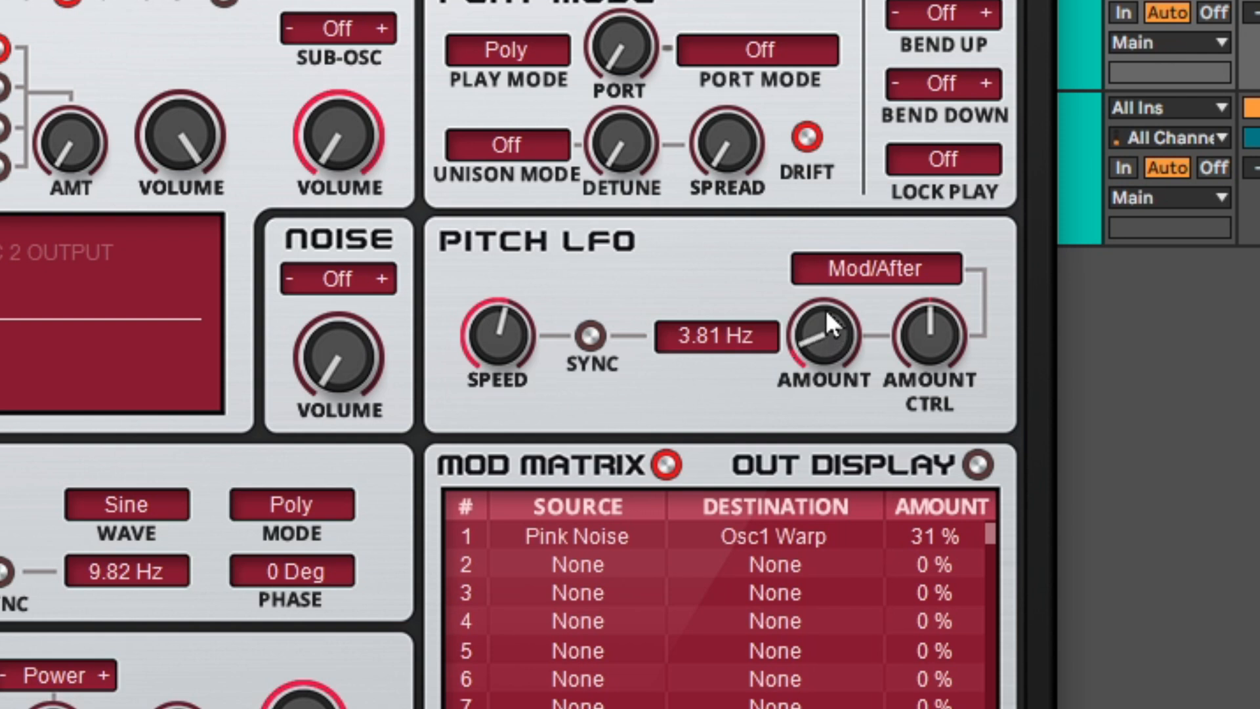
drag(826, 309, 829, 291)
drag(829, 292, 827, 312)
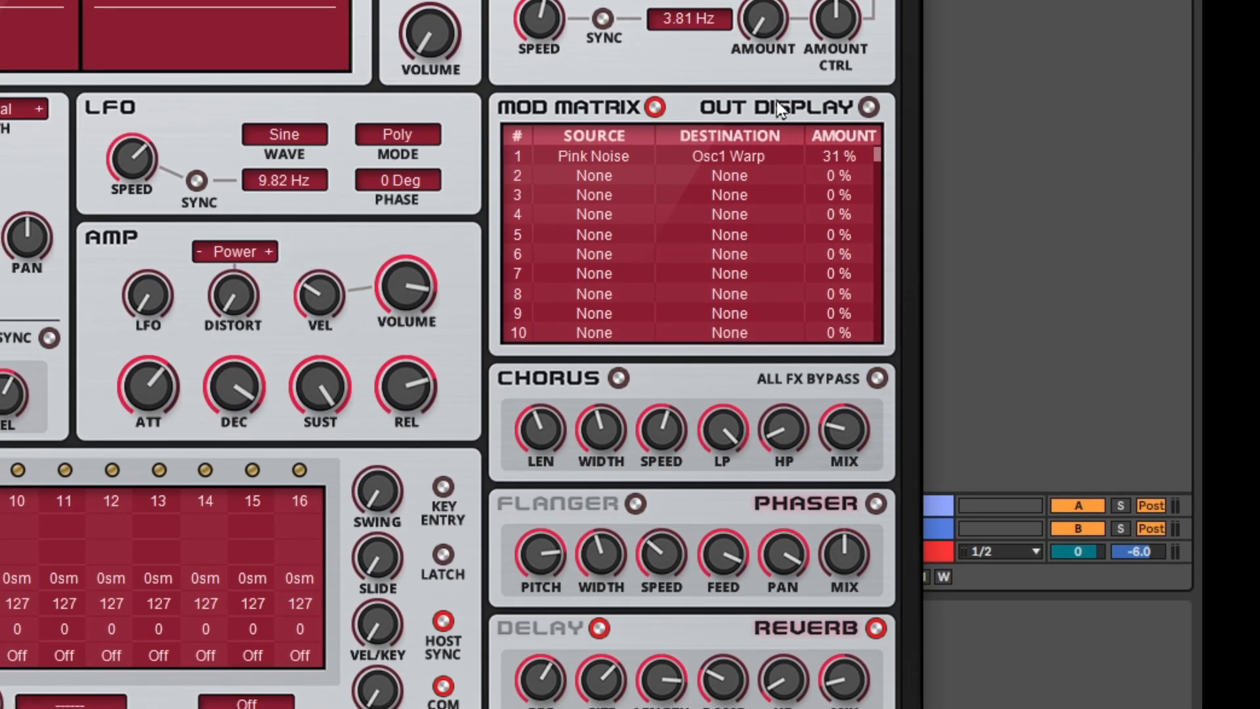
Clear all assignments from the modulation matrix
right_click(601, 169)
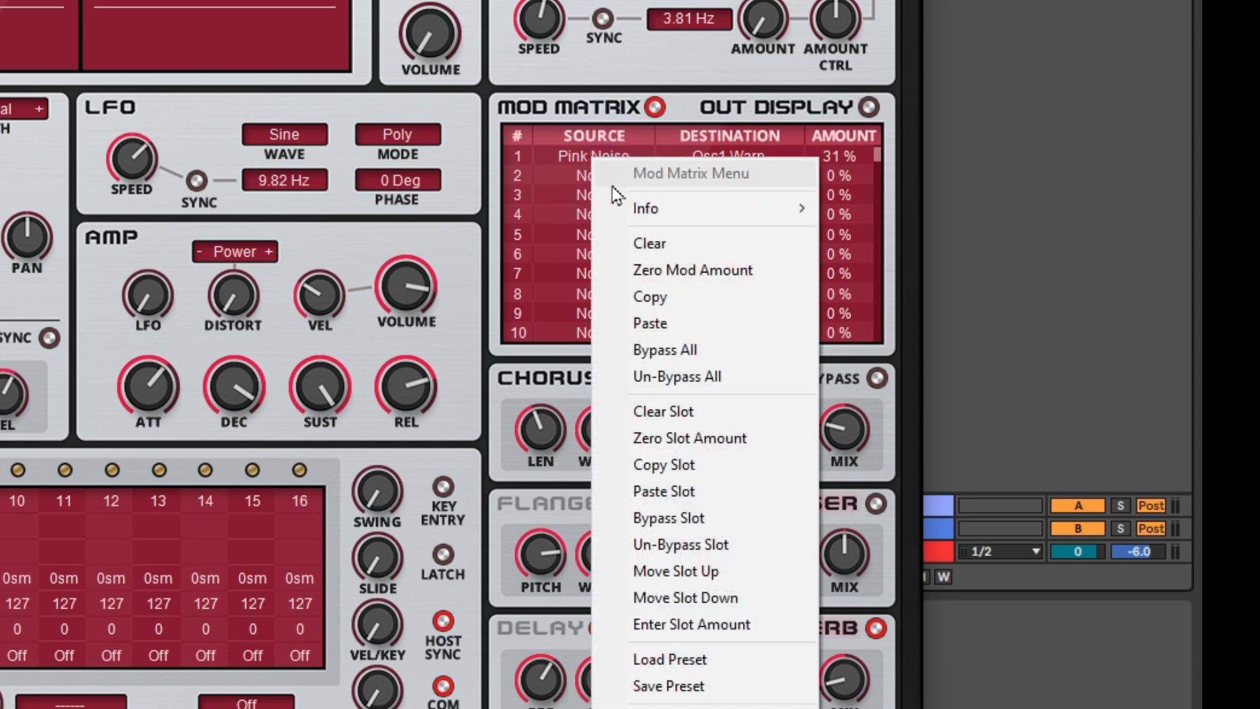
click(647, 244)
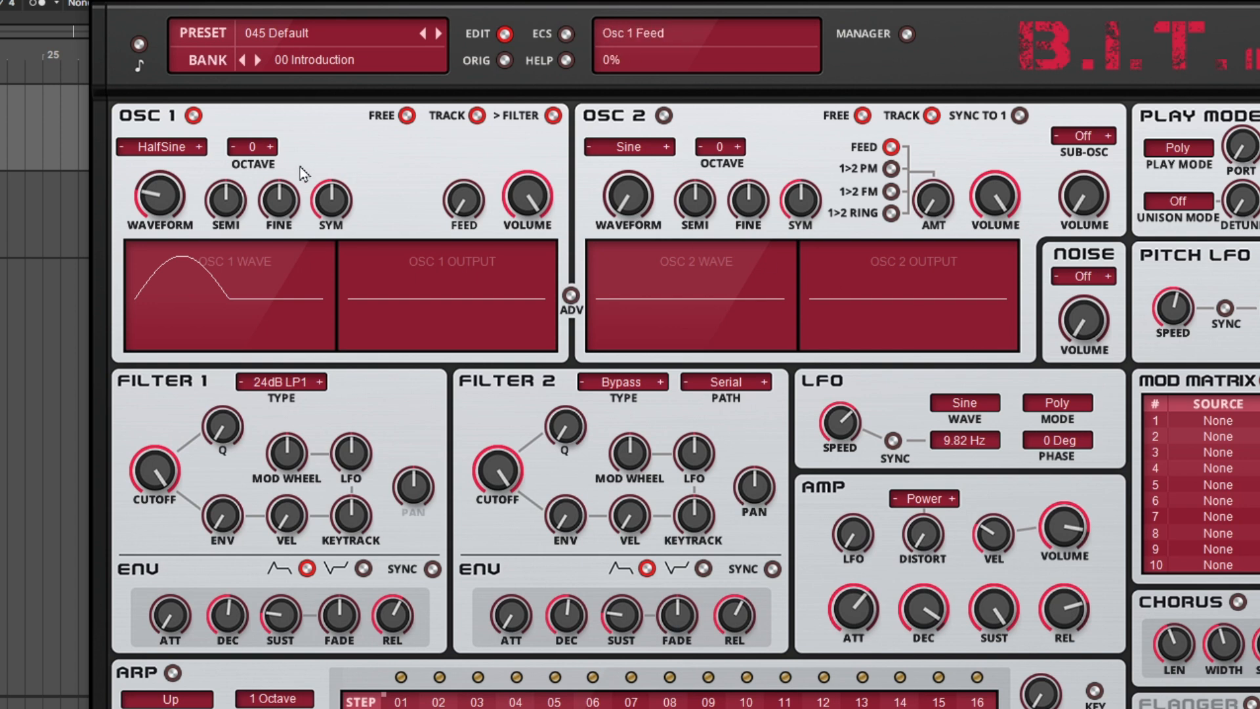
Set Oscillator 1's waveform to Saw Square
click(157, 147)
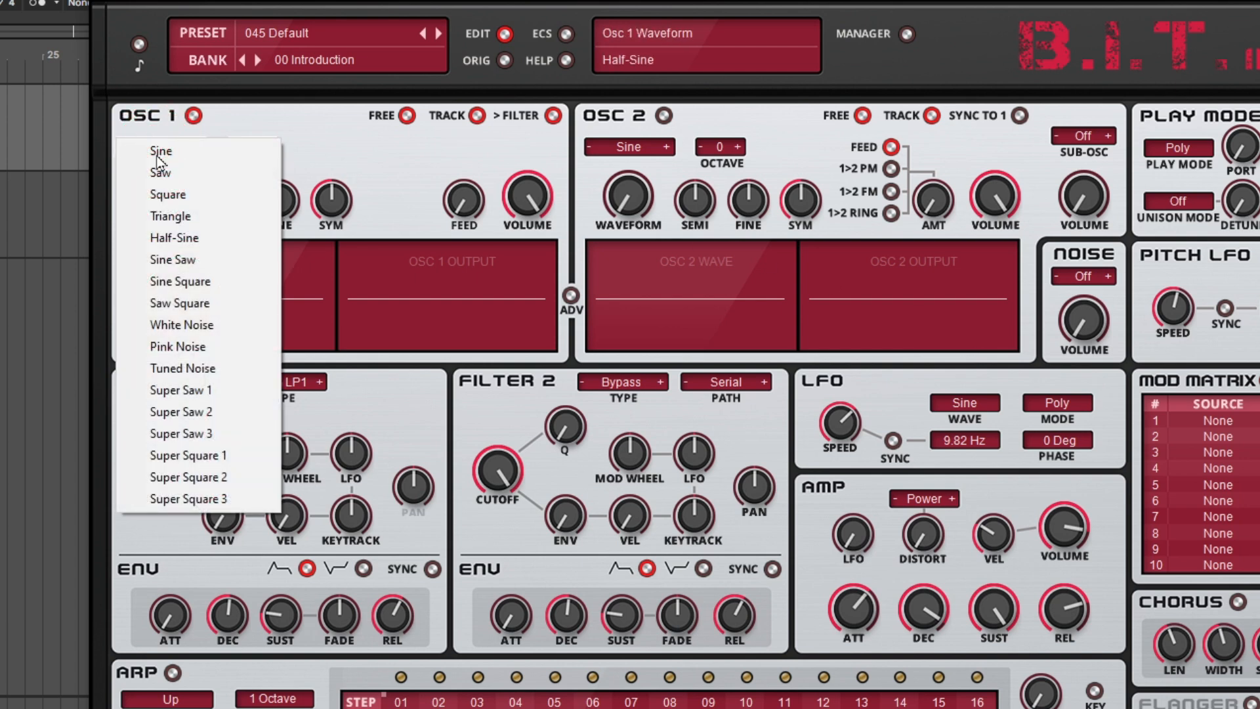
click(185, 304)
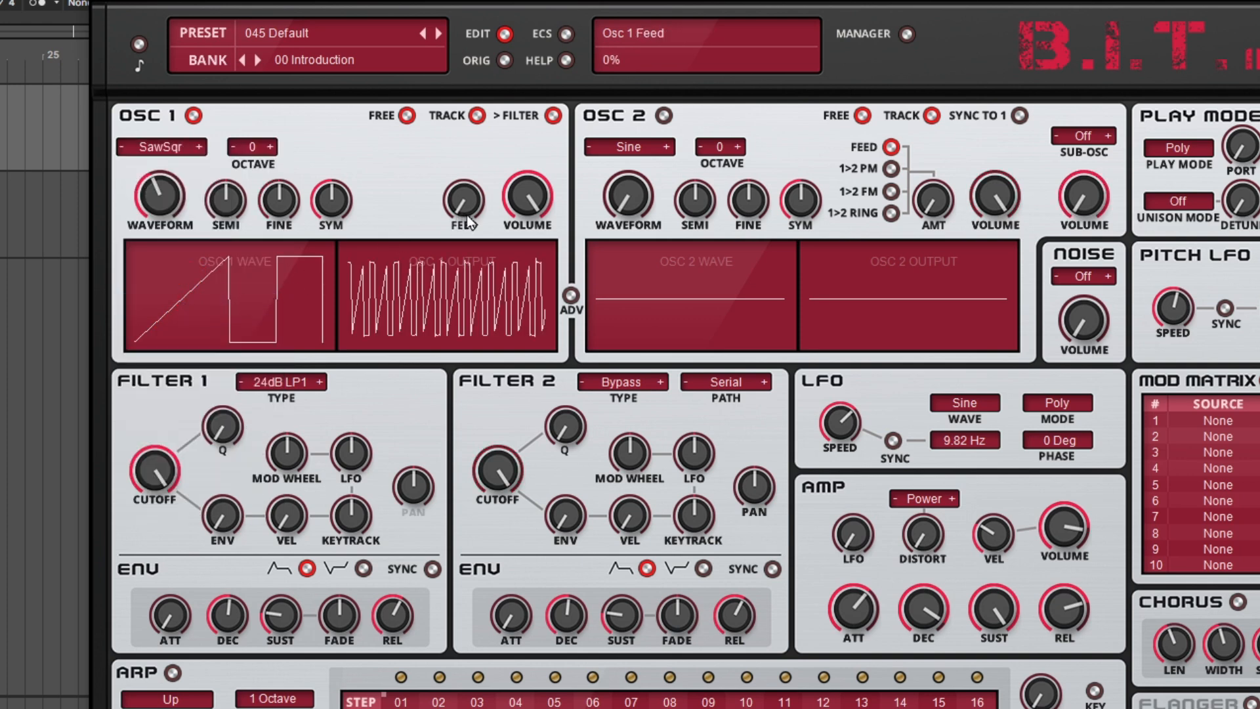
Raise Oscillator 1's Feed to 100% and bring it back down to a moderate amount
drag(470, 209, 496, 8)
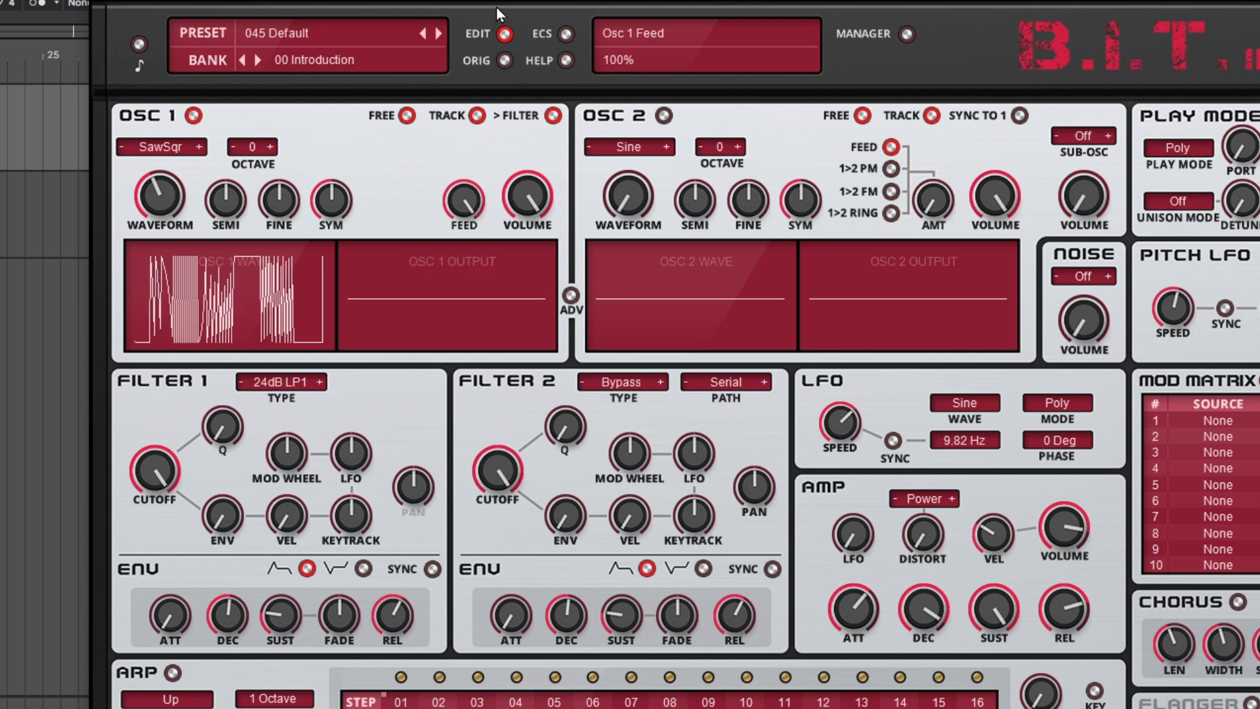
drag(497, 13, 487, 325)
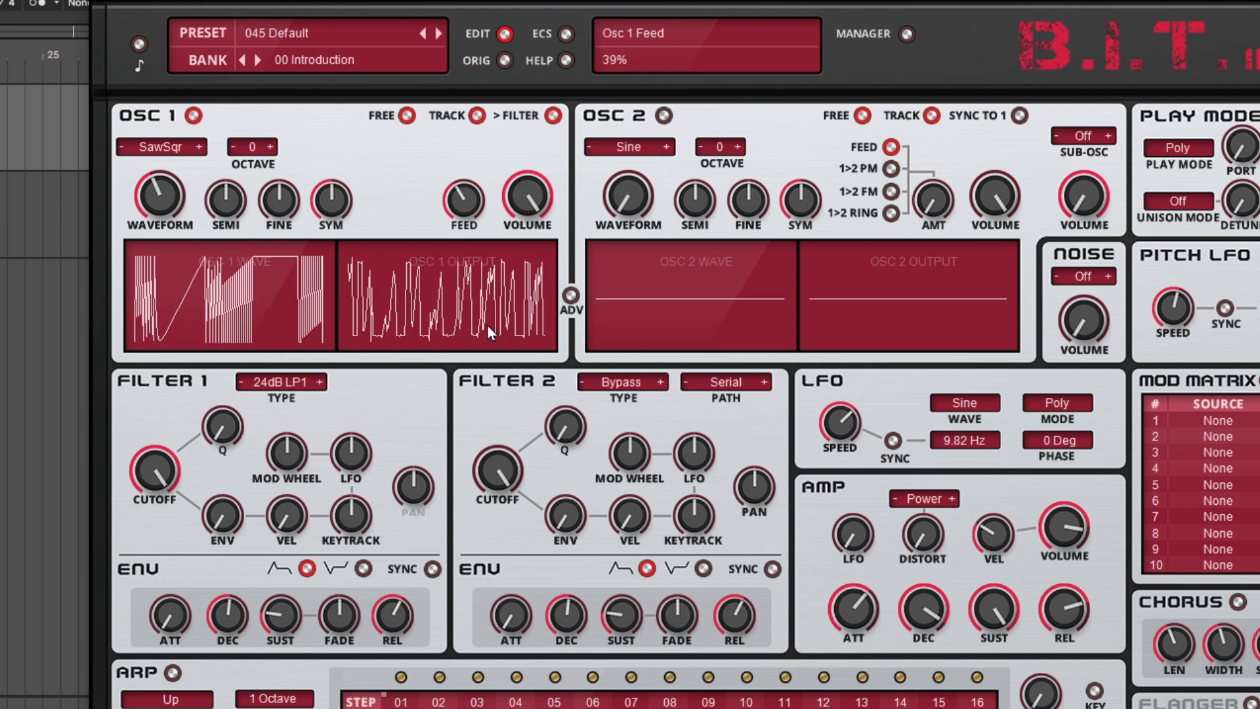
Set Filter 1's type to 12dB LP 1 and try lowering its cutoff to 1.8 kHz before restoring it to maximum
click(267, 394)
mouse_move(390, 440)
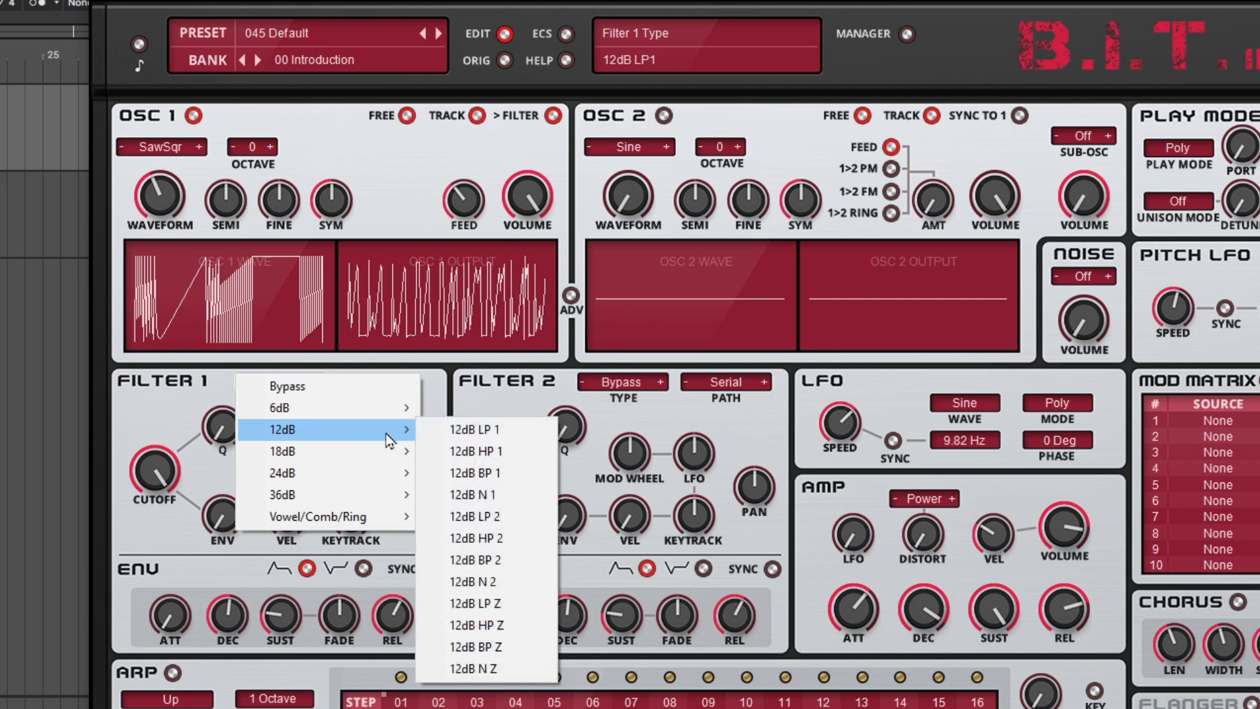
click(455, 430)
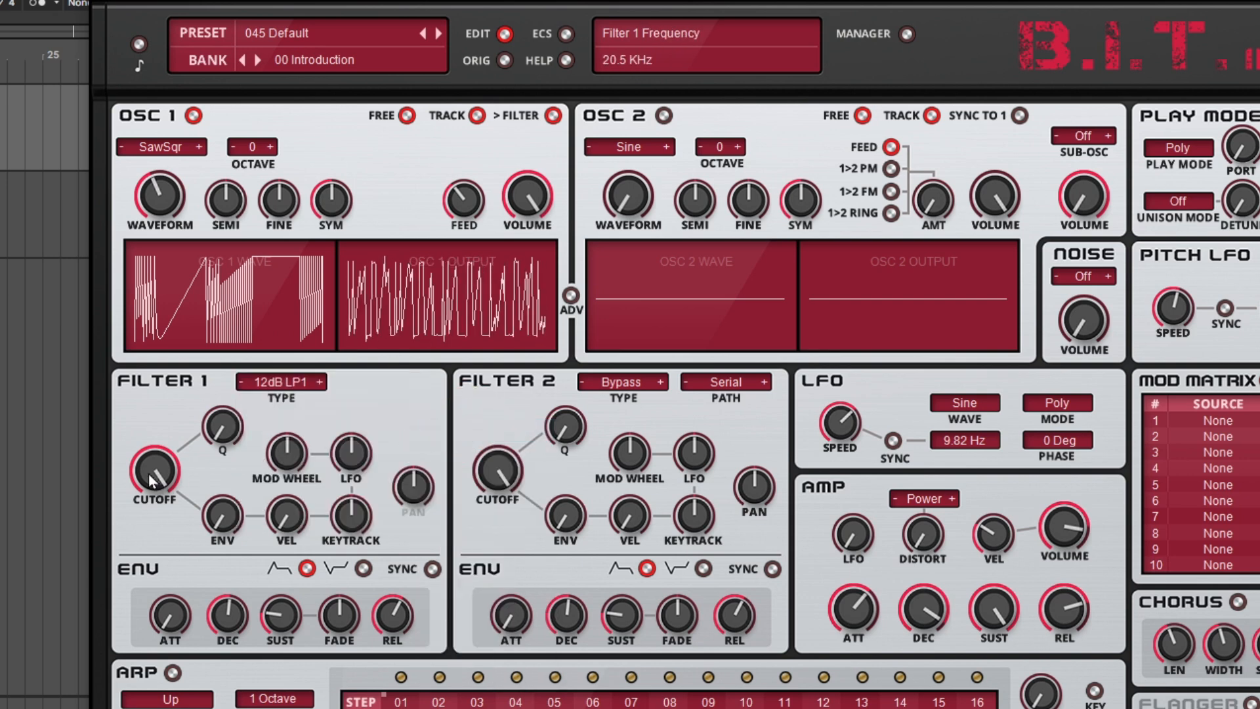
drag(150, 480, 163, 542)
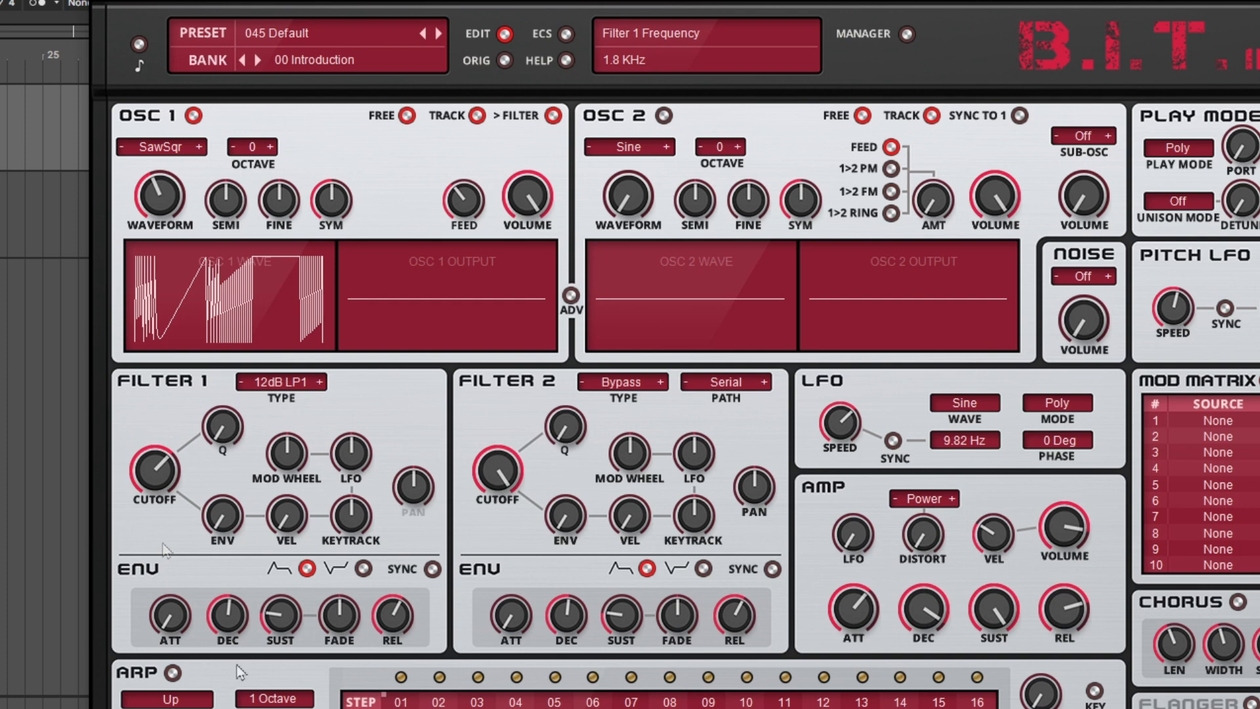
click(165, 470)
Set Oscillator 1's waveform to Saw and reset its Feed to 0%
click(168, 151)
click(179, 176)
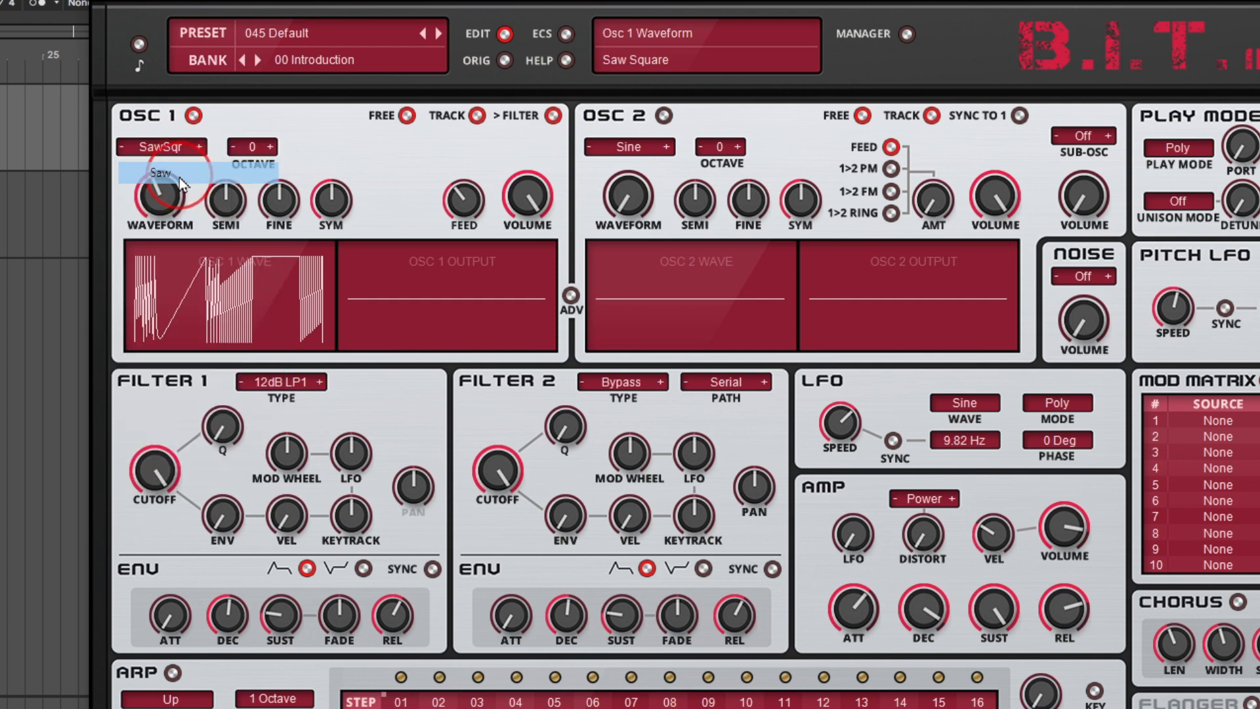
double_click(458, 205)
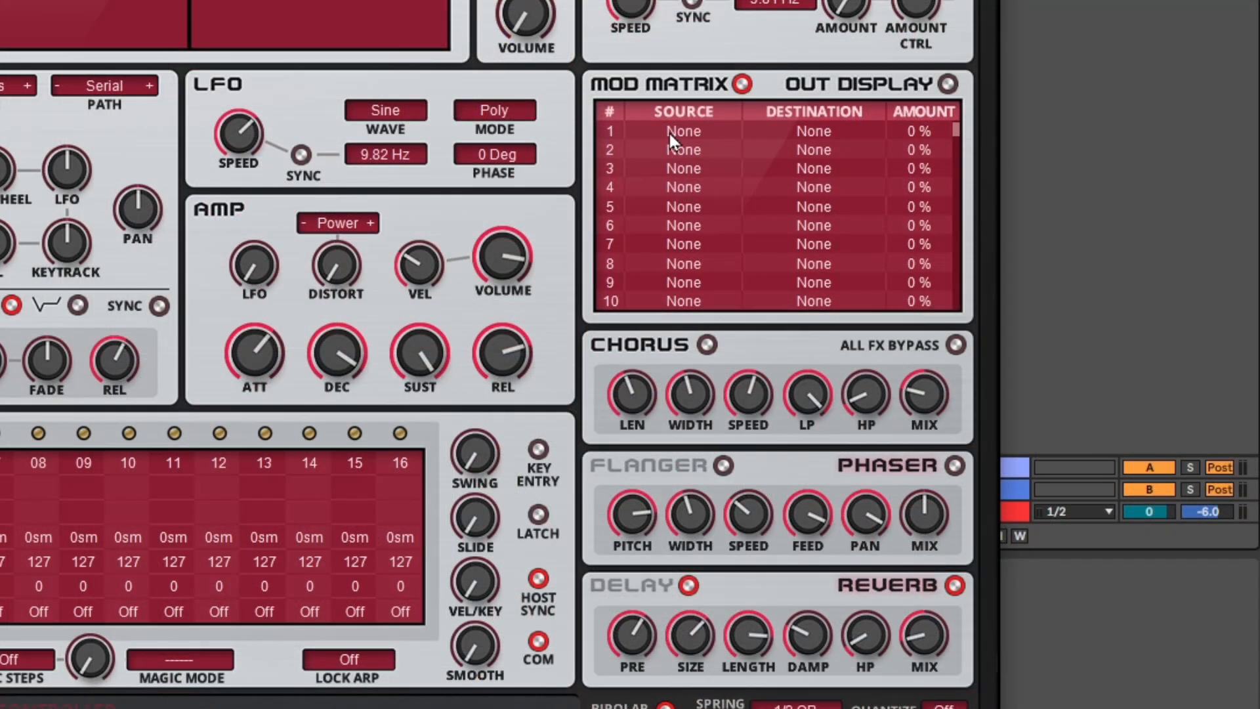
Assign Osc 1 Out as the source and Osc 1 Feed as the destination in modulation matrix slot 1
click(1205, 420)
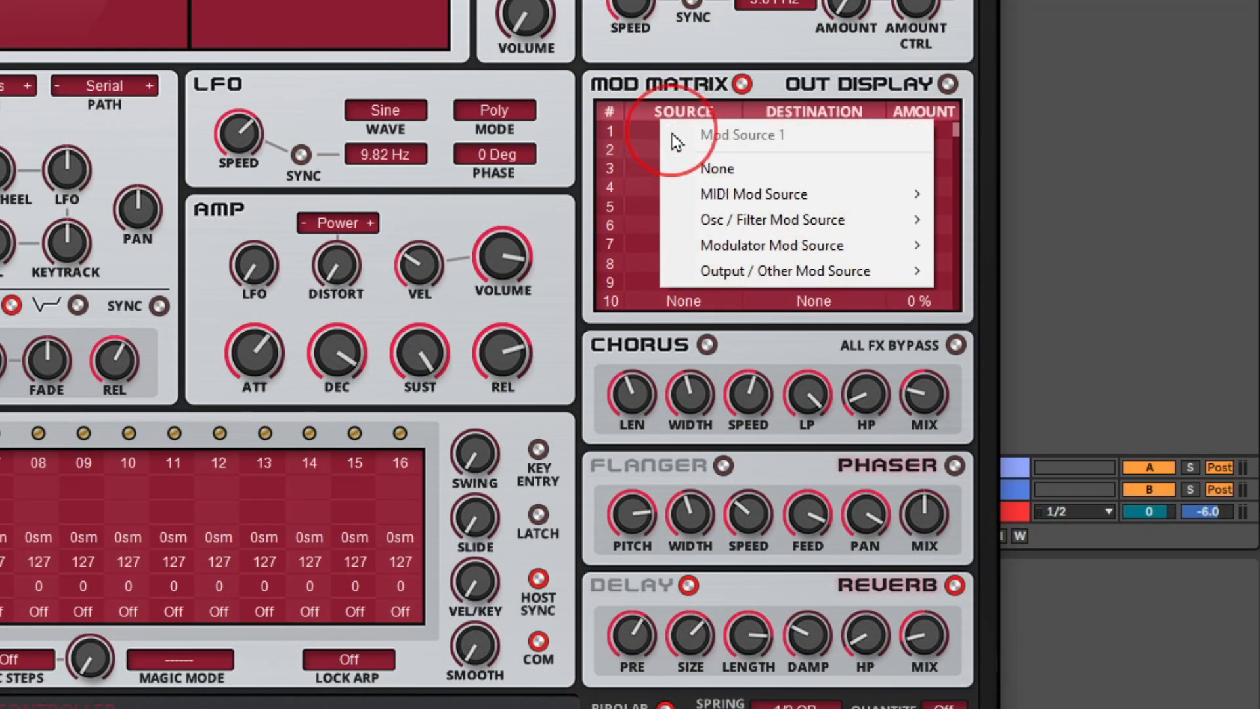
mouse_move(747, 271)
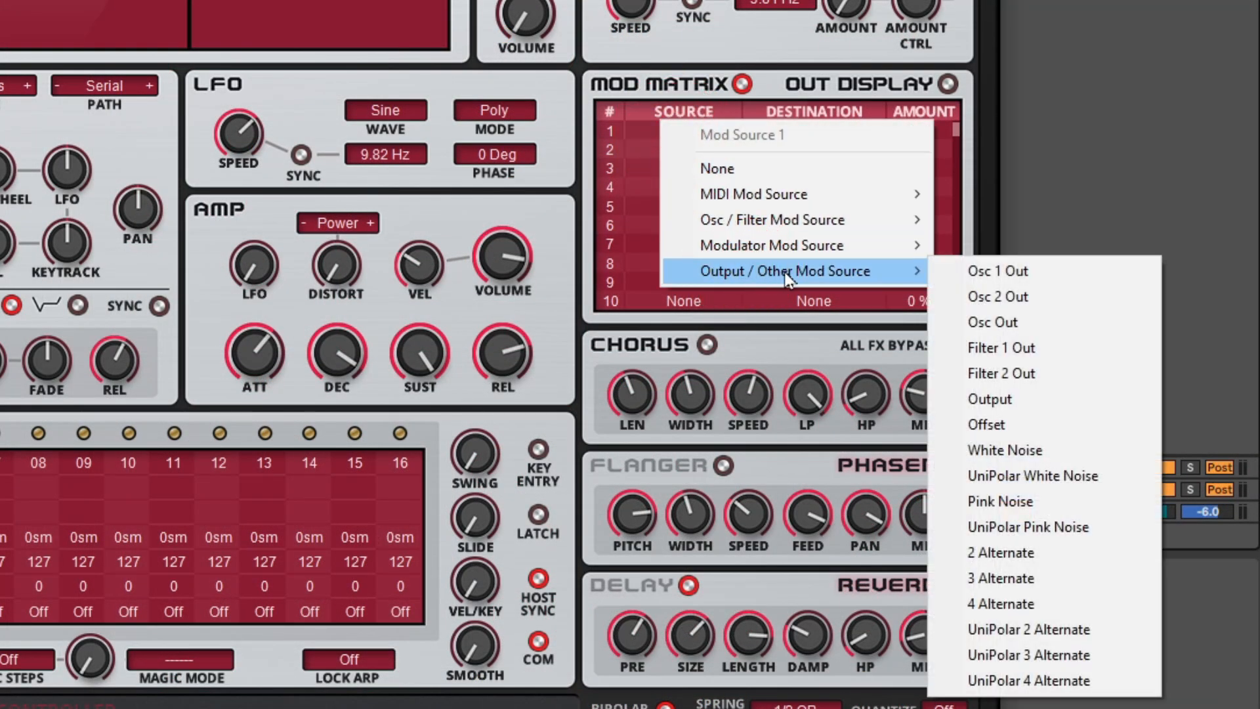
click(978, 262)
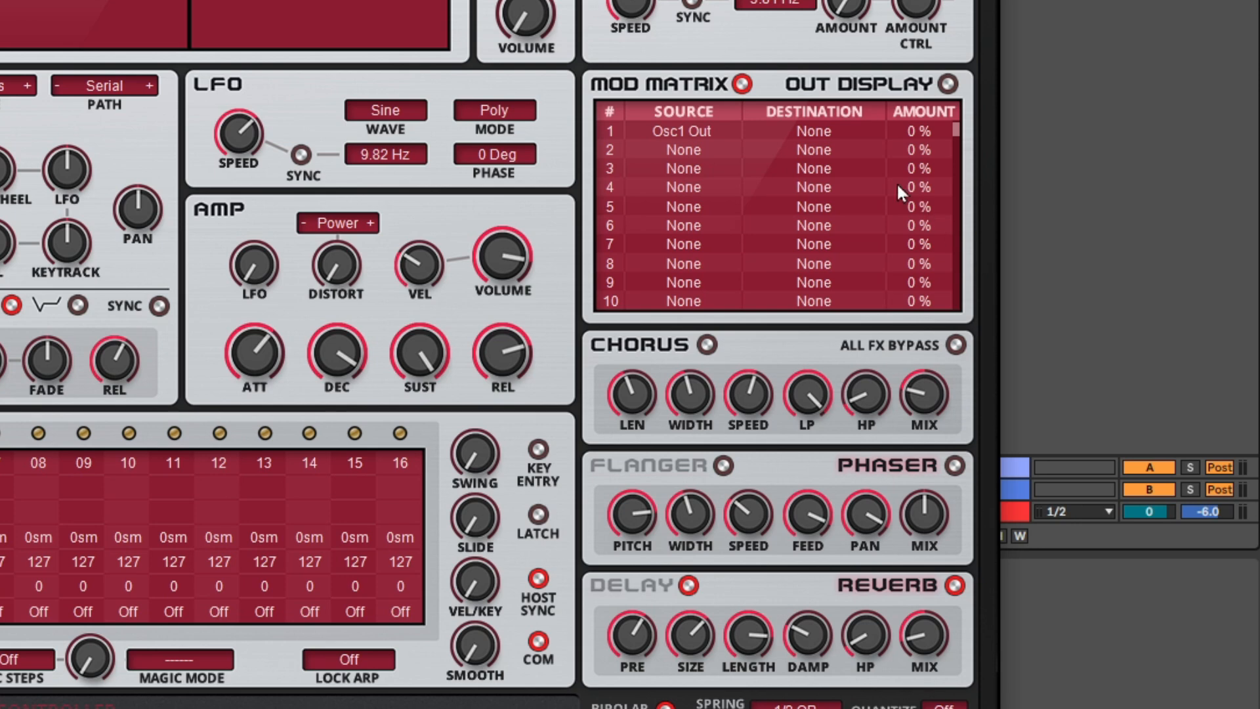
click(824, 132)
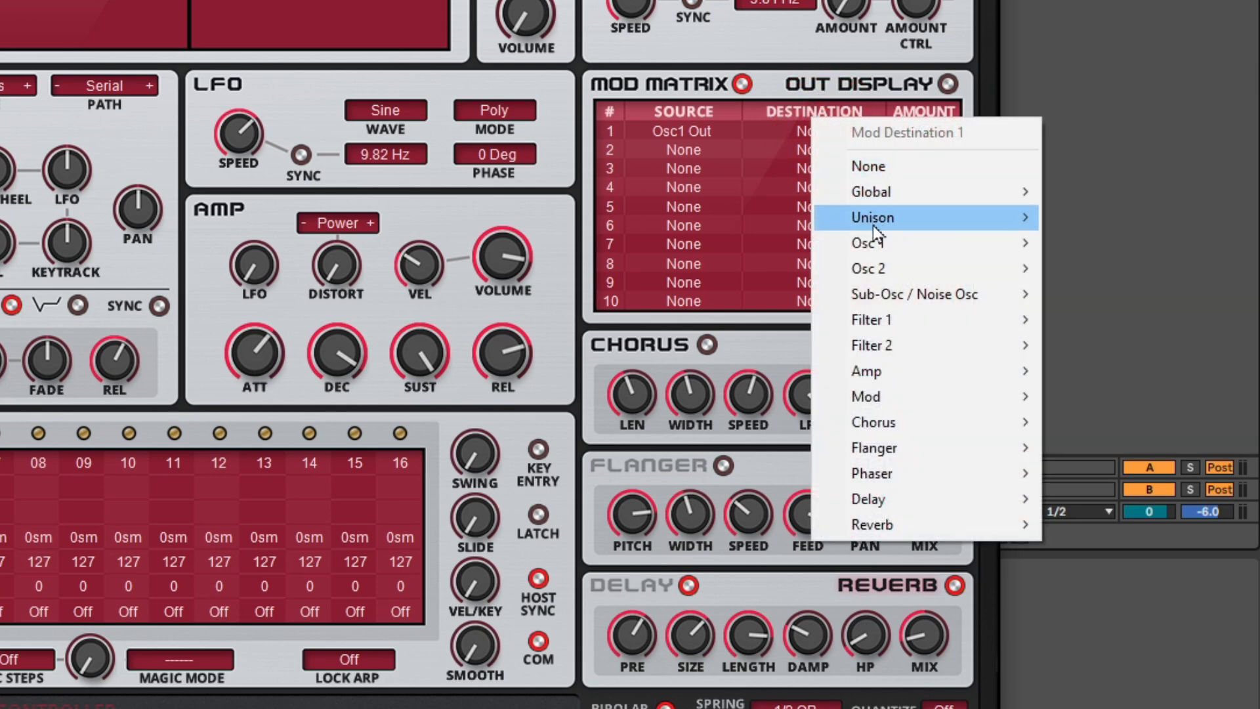
mouse_move(876, 243)
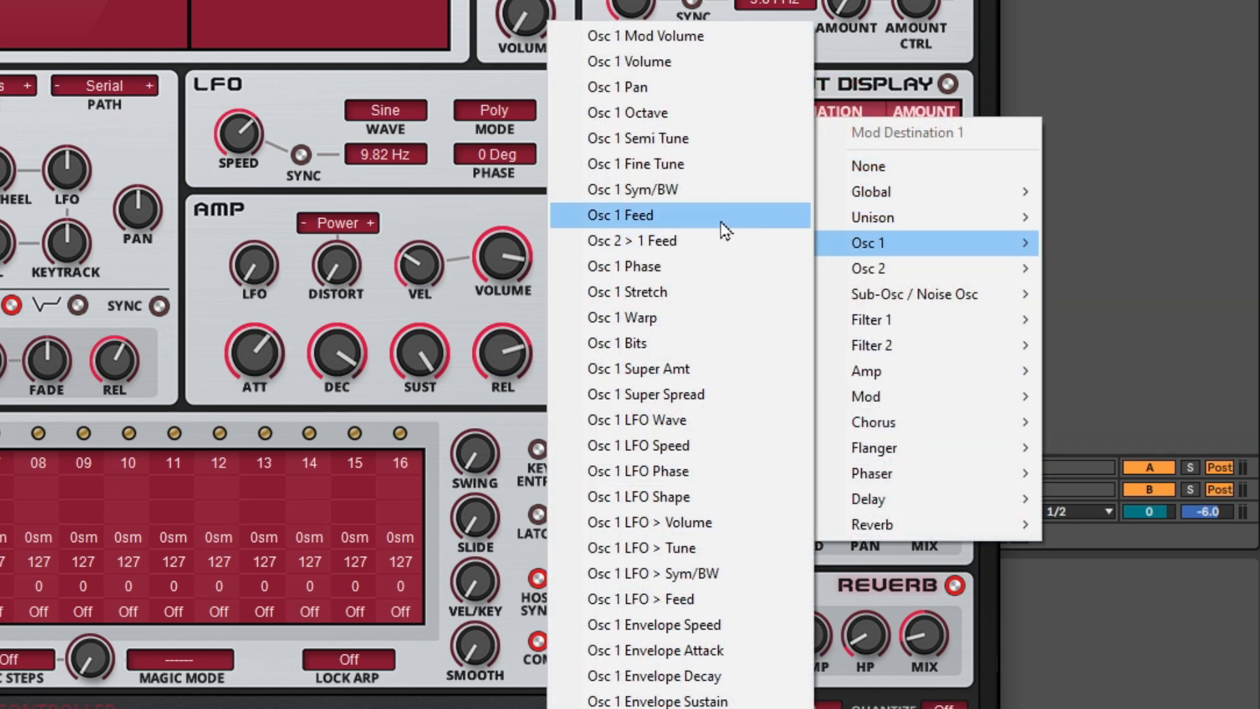
click(710, 218)
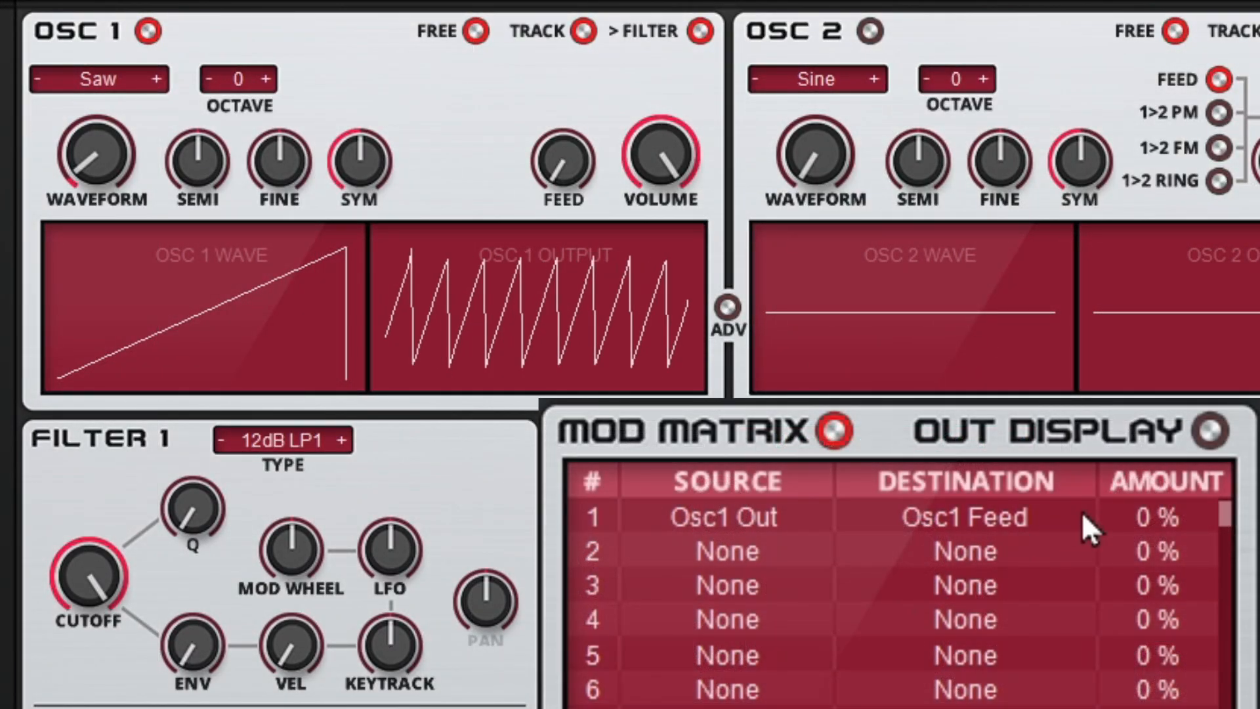
Try modulation matrix slot 1's amount up to 91% and settle it at 87%
drag(1132, 511, 1181, 387)
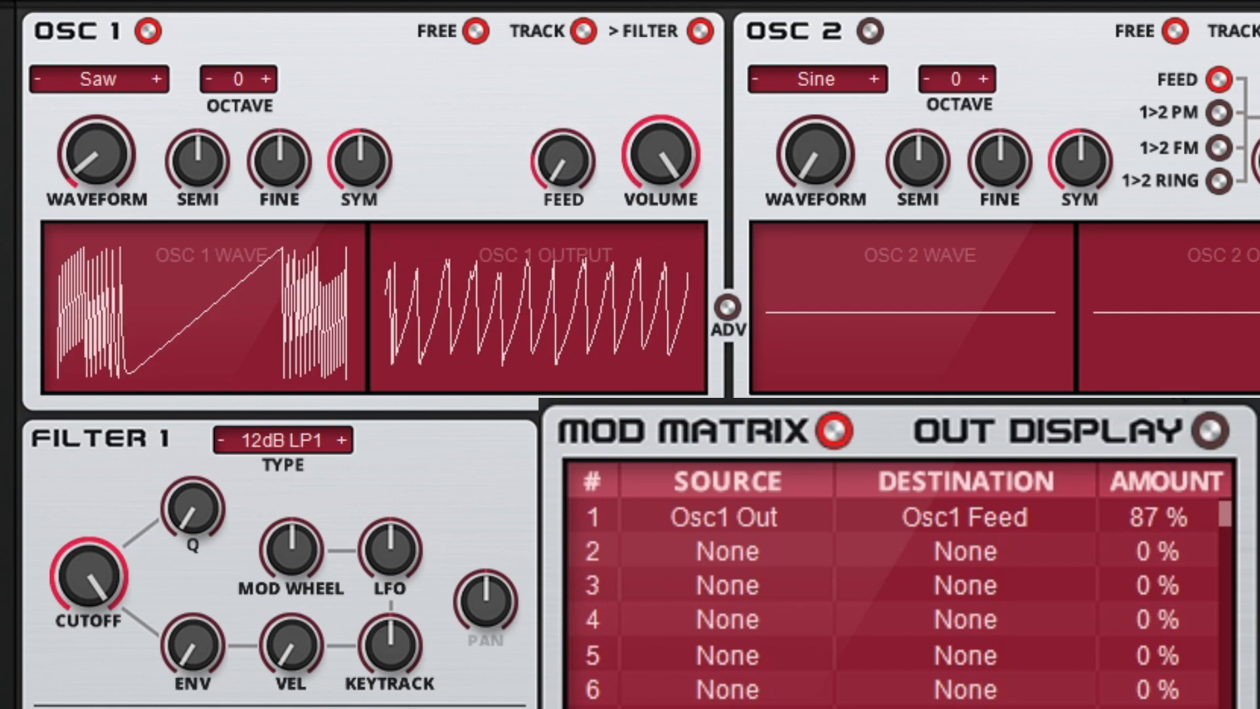
drag(1181, 388, 1181, 384)
drag(1158, 517, 1158, 522)
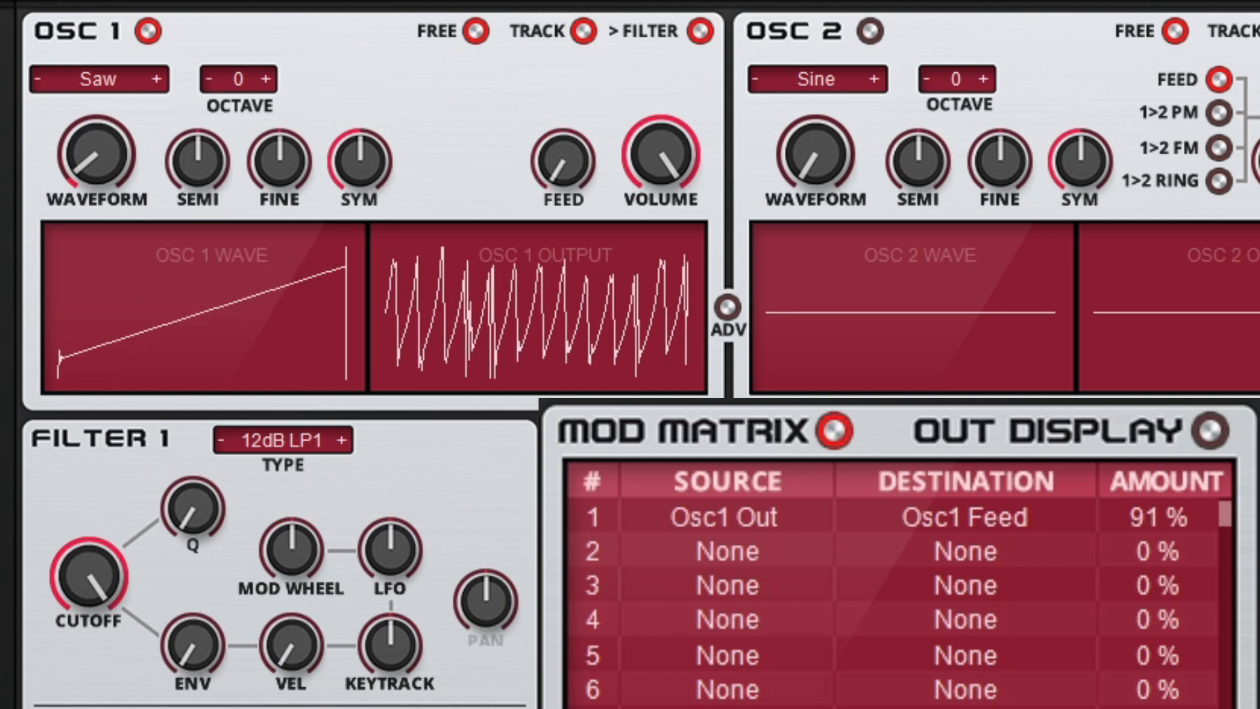
drag(1182, 380, 1182, 386)
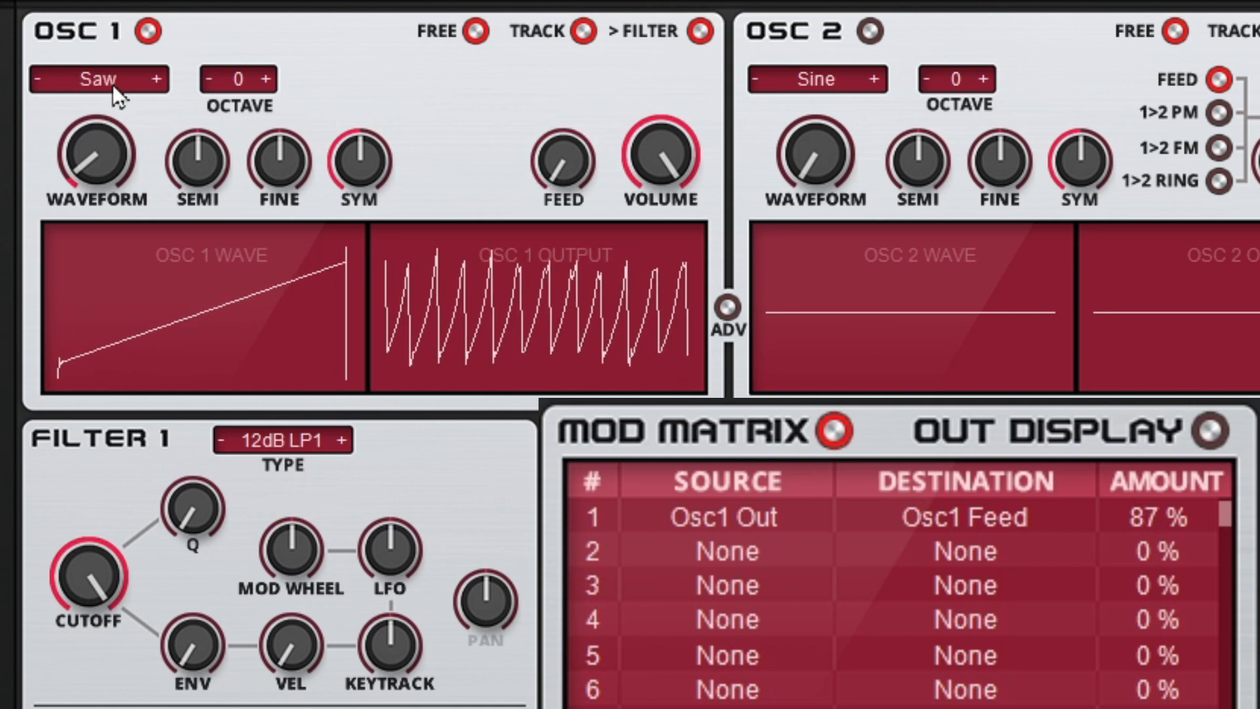
Switch Oscillator 1's waveform to Triangle and raise modulation matrix slot 1's amount to 100%
click(152, 81)
click(153, 81)
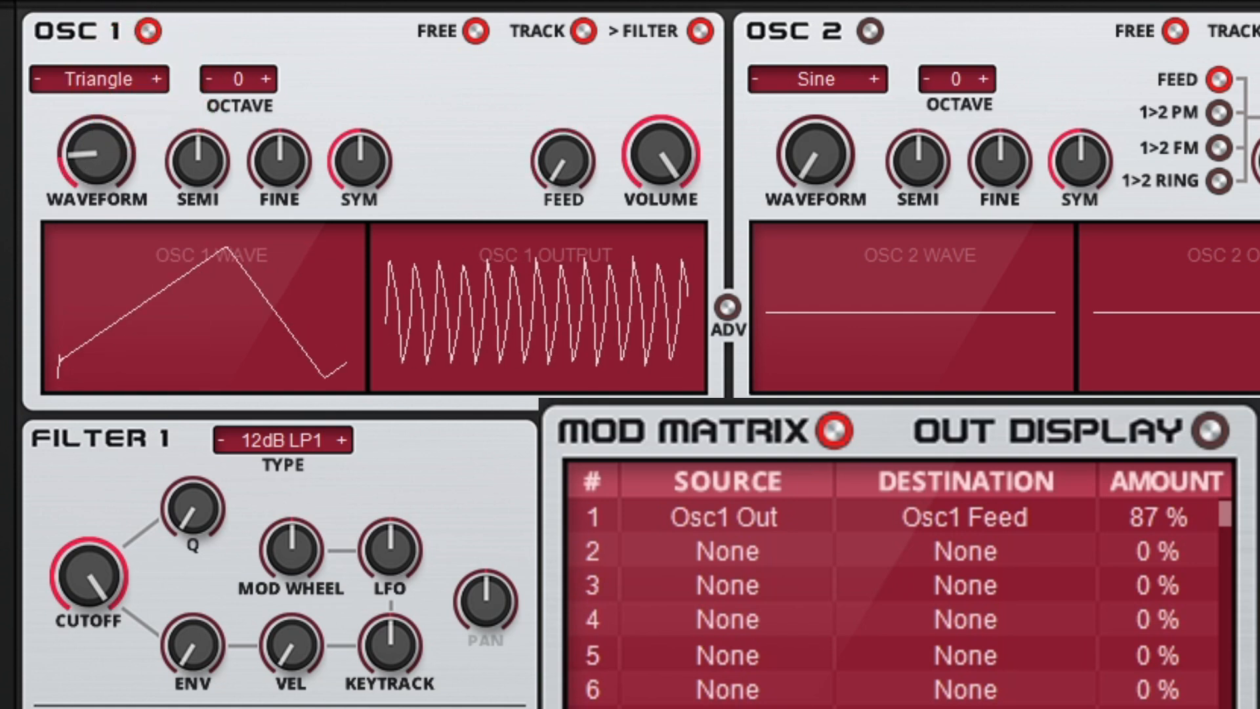
drag(1181, 516, 1181, 485)
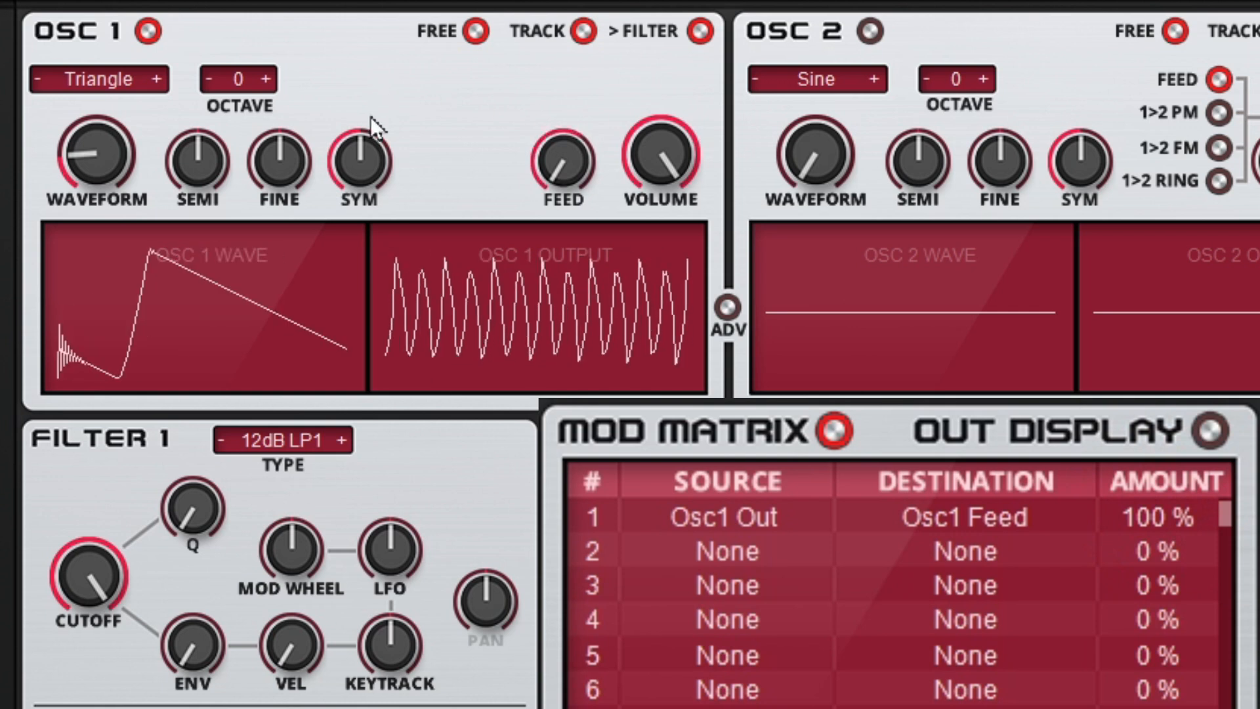
Raise Oscillator 1's symmetry well above center and switch its waveform to Half Sine
click(364, 164)
drag(363, 164, 395, 102)
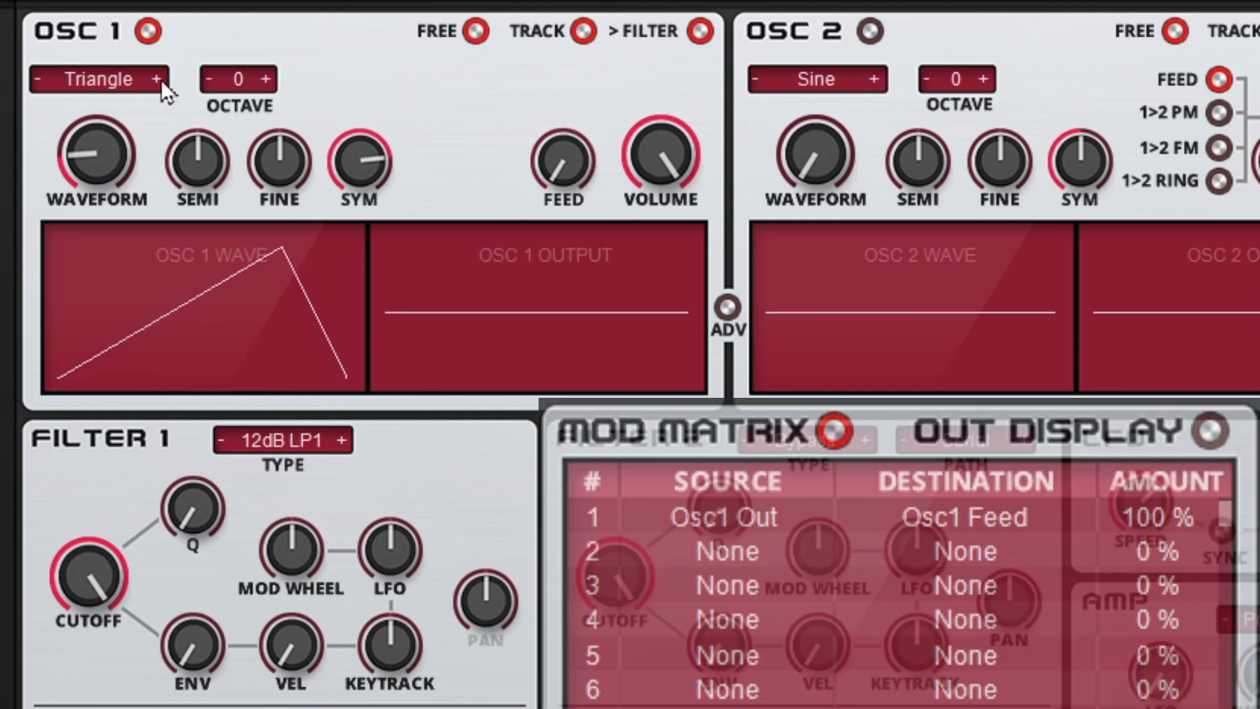
click(158, 79)
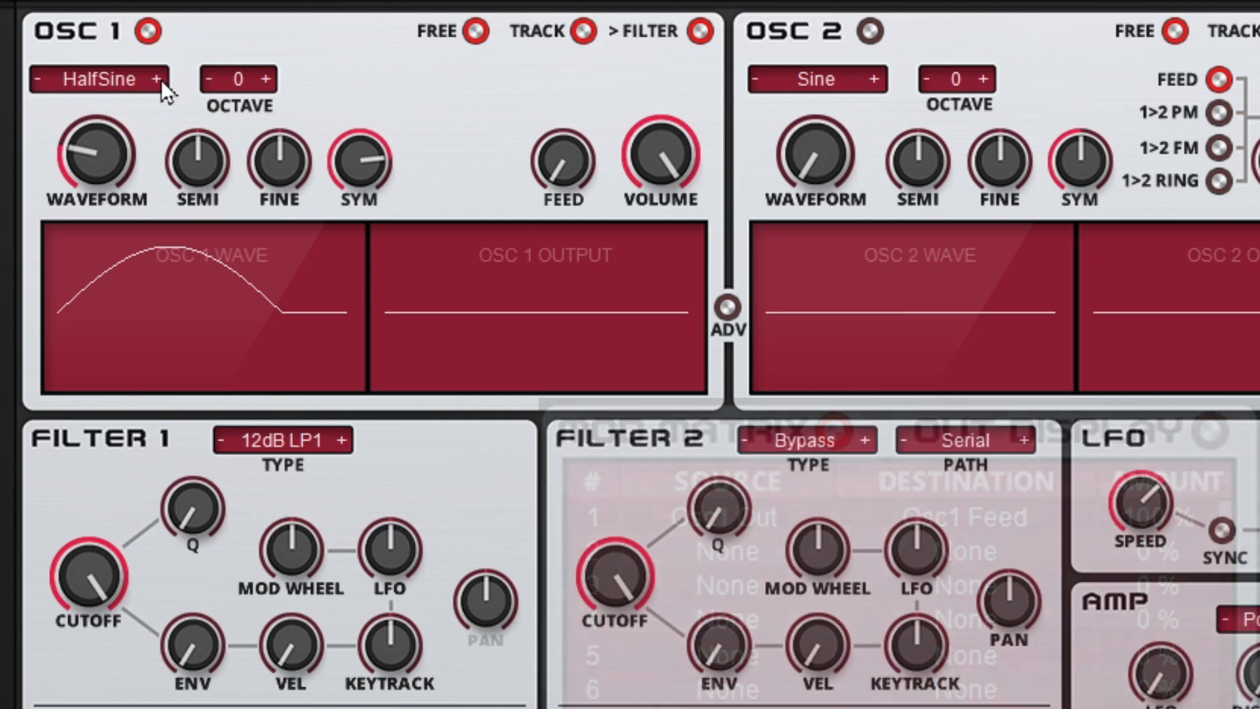
click(157, 79)
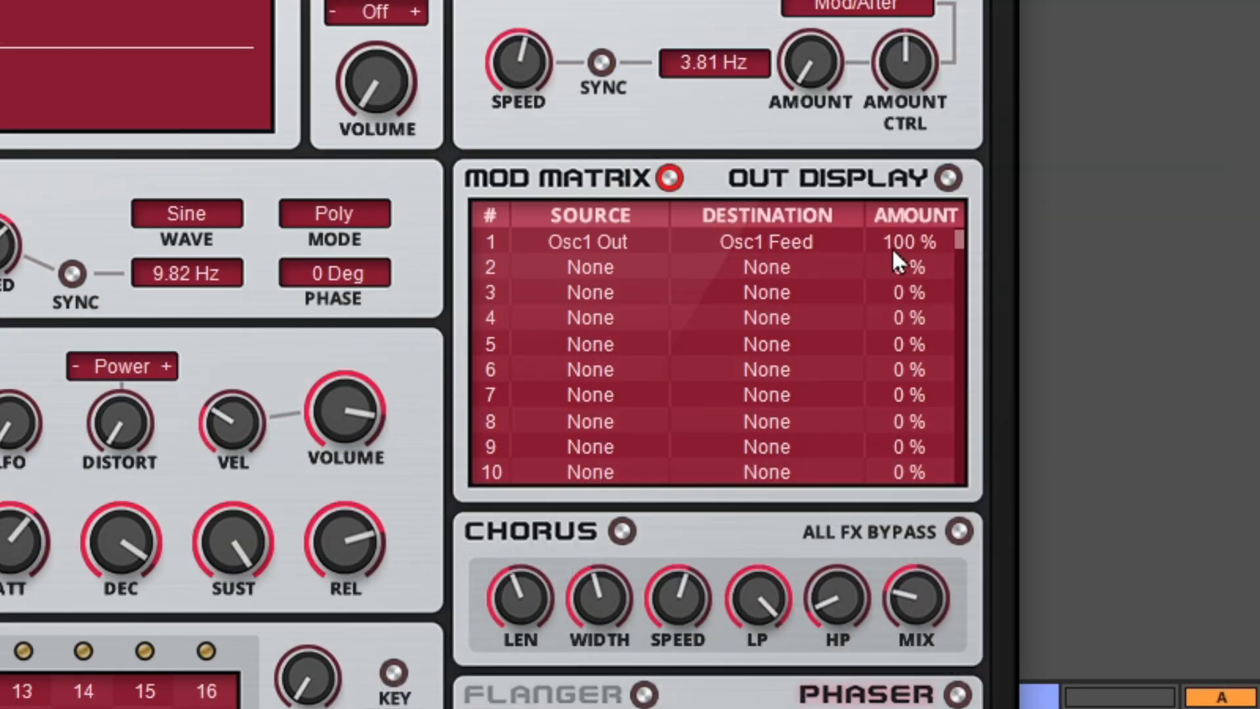
Lower modulation matrix slot 1's amount to 50%, and bypass and re-enable the slot to compare the sound
click(899, 247)
drag(901, 252, 905, 263)
drag(913, 347, 911, 341)
click(486, 240)
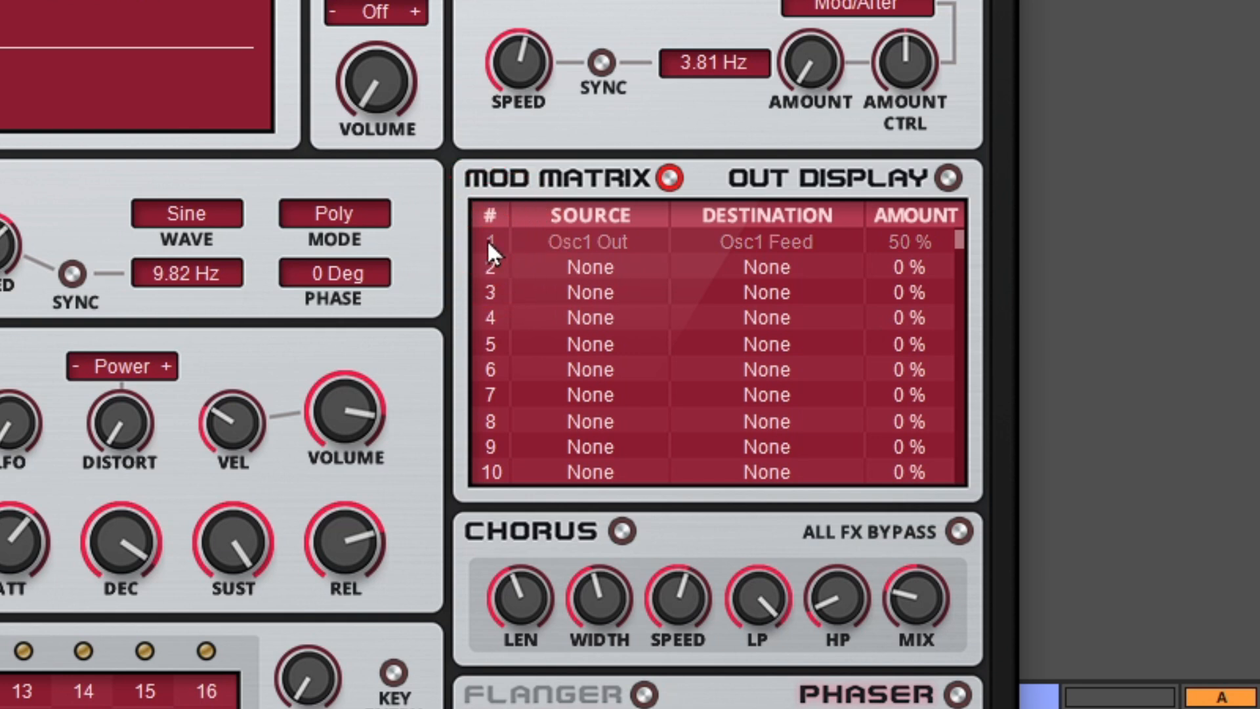
click(487, 241)
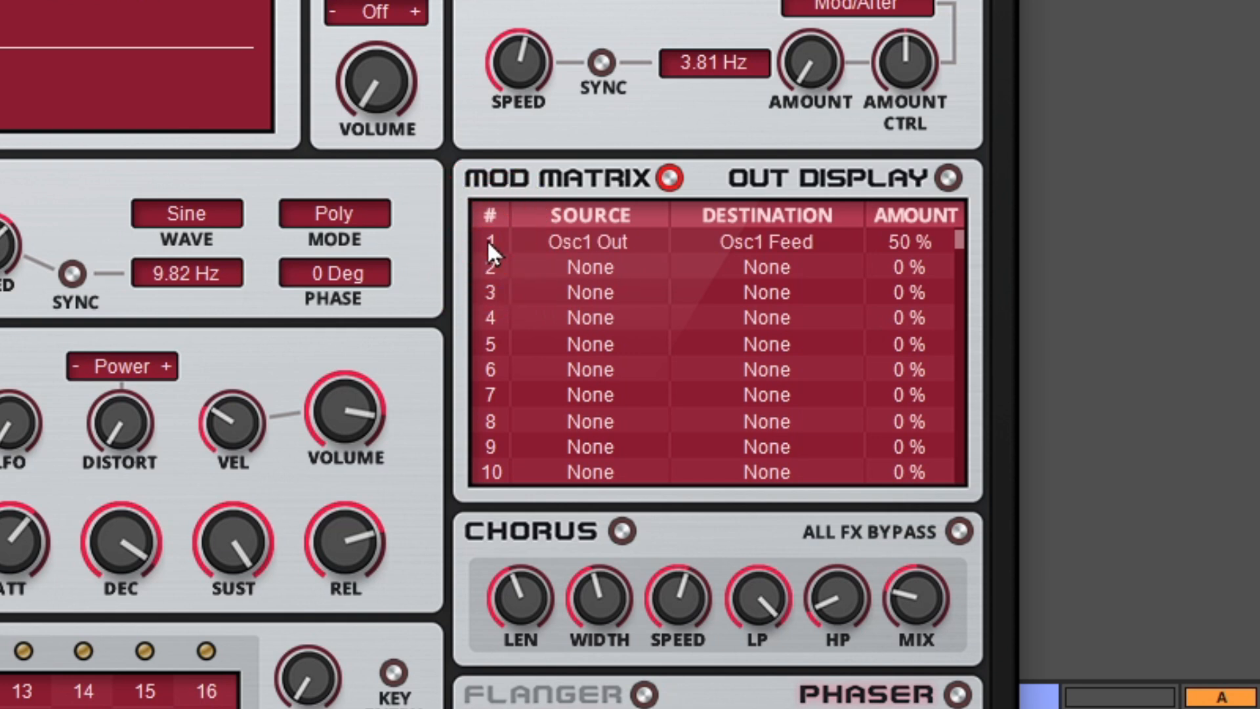
Set modulation matrix slot 1's amount to 72% and compare the sound by bypassing and re-enabling the slot
drag(945, 242, 933, 202)
click(491, 244)
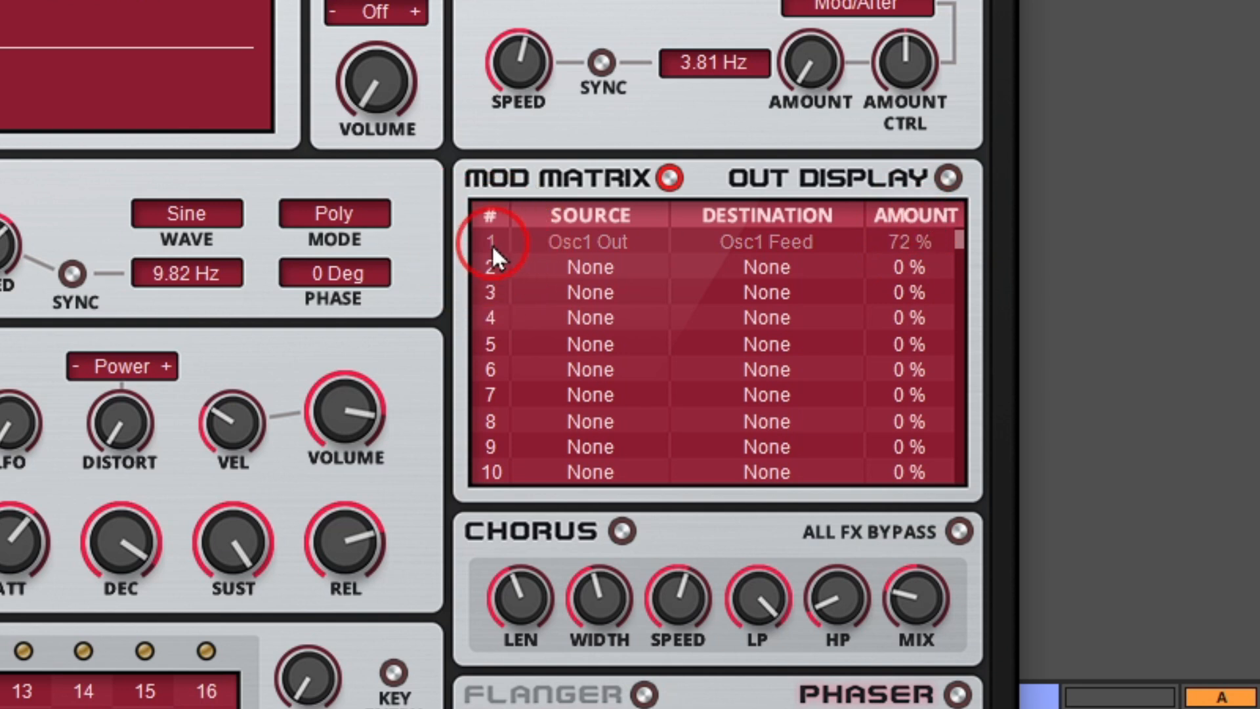
click(491, 244)
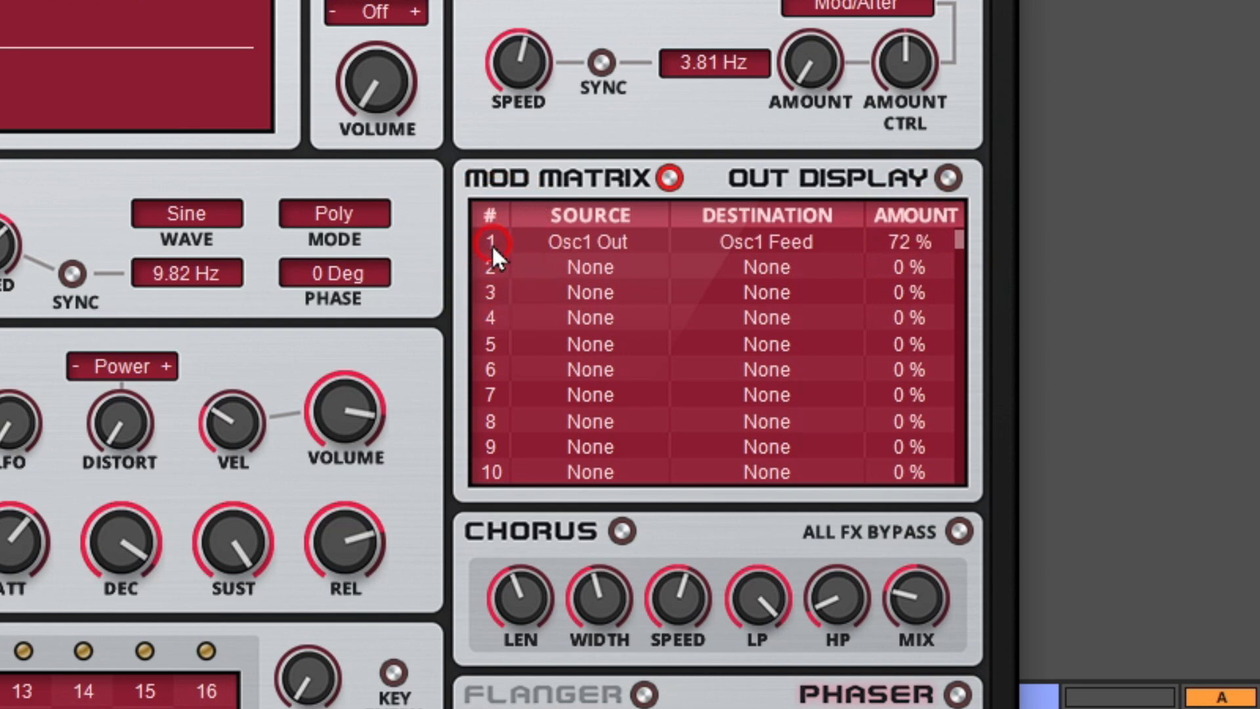